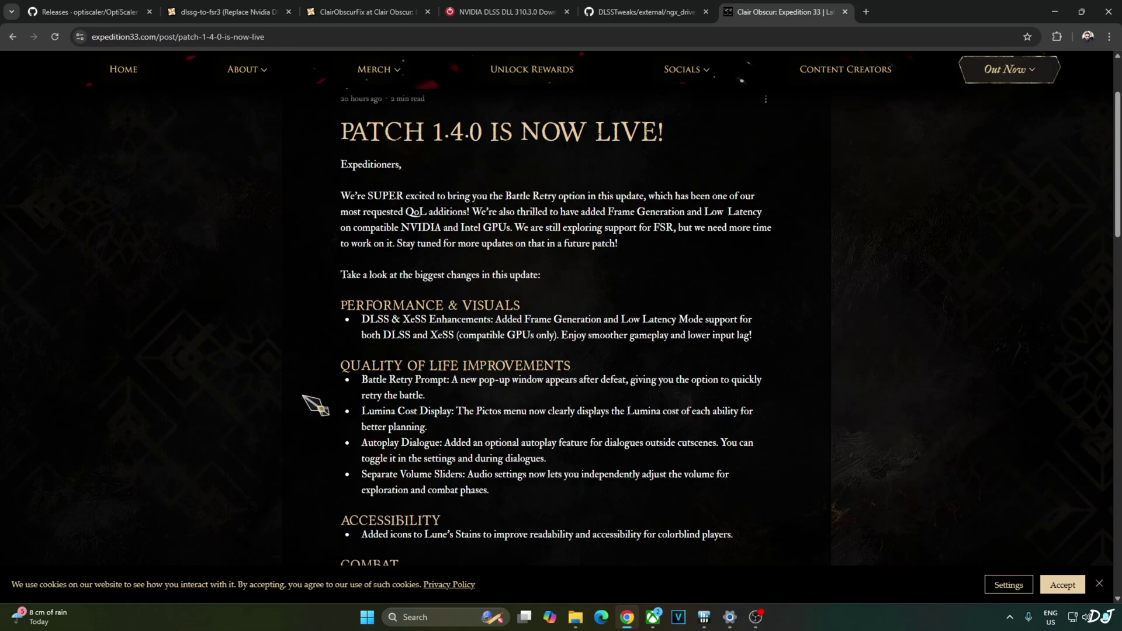
- Review the patch 1.4.0 notes and Clair Obscur: Expedition 33's game page in the Xbox app
scroll(263, 375, down, 2)
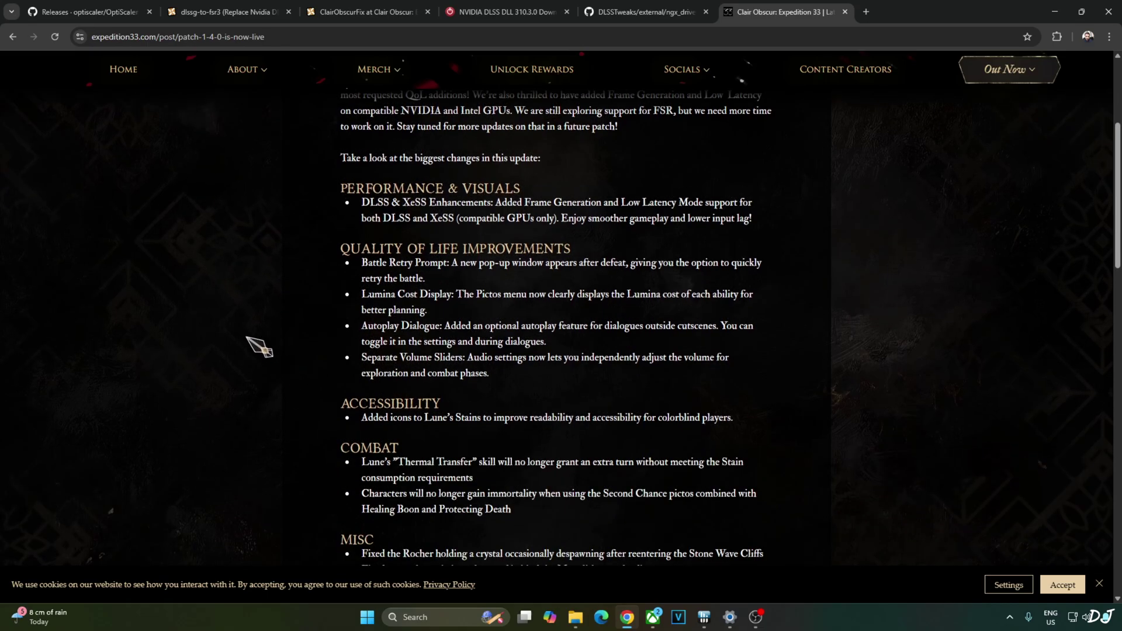
scroll(246, 338, up, 1)
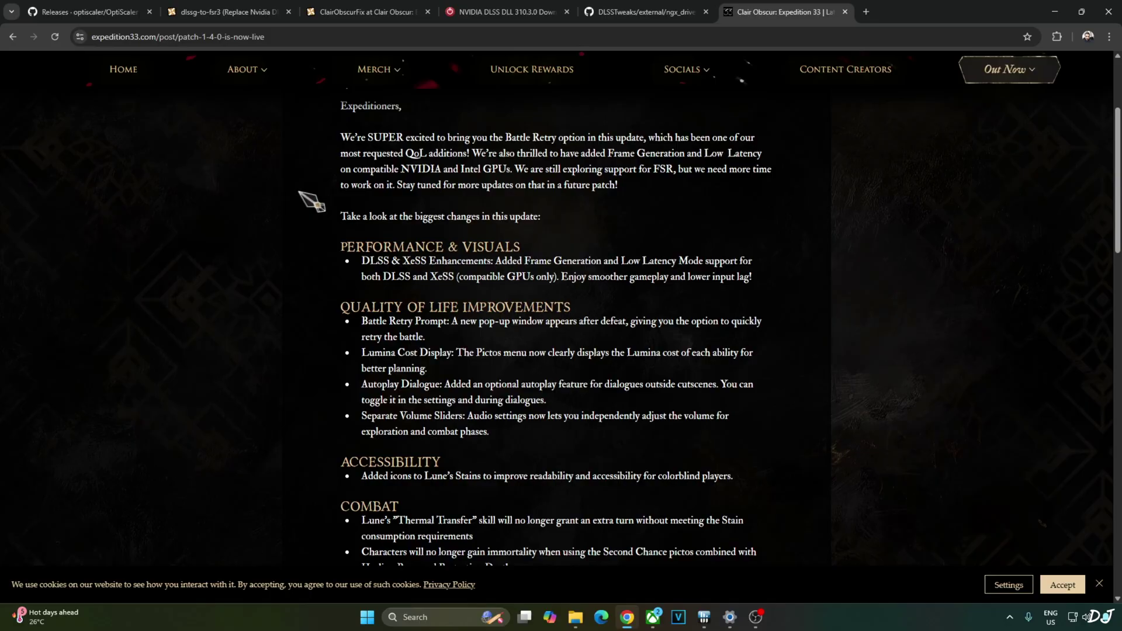
click(88, 11)
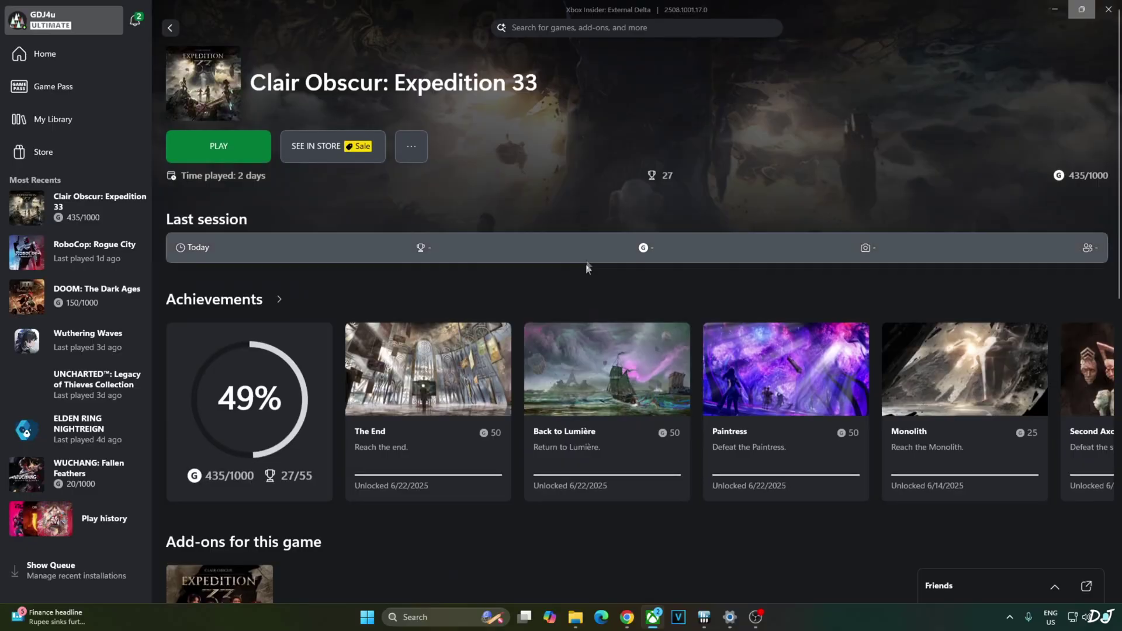
scroll(601, 534, down, 2)
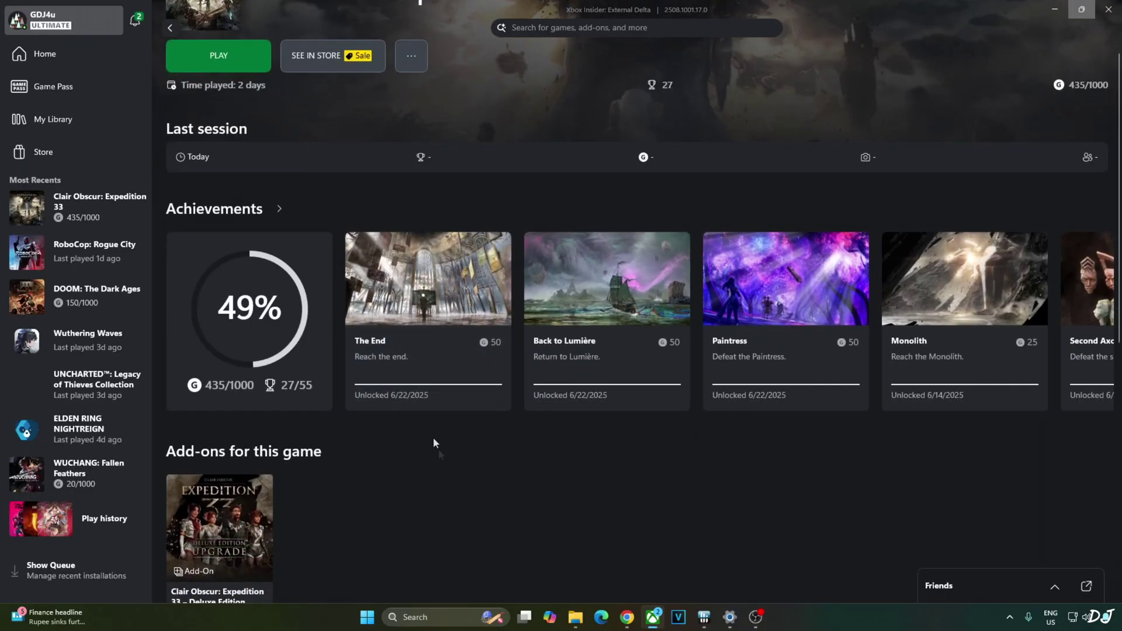
scroll(434, 439, up, 2)
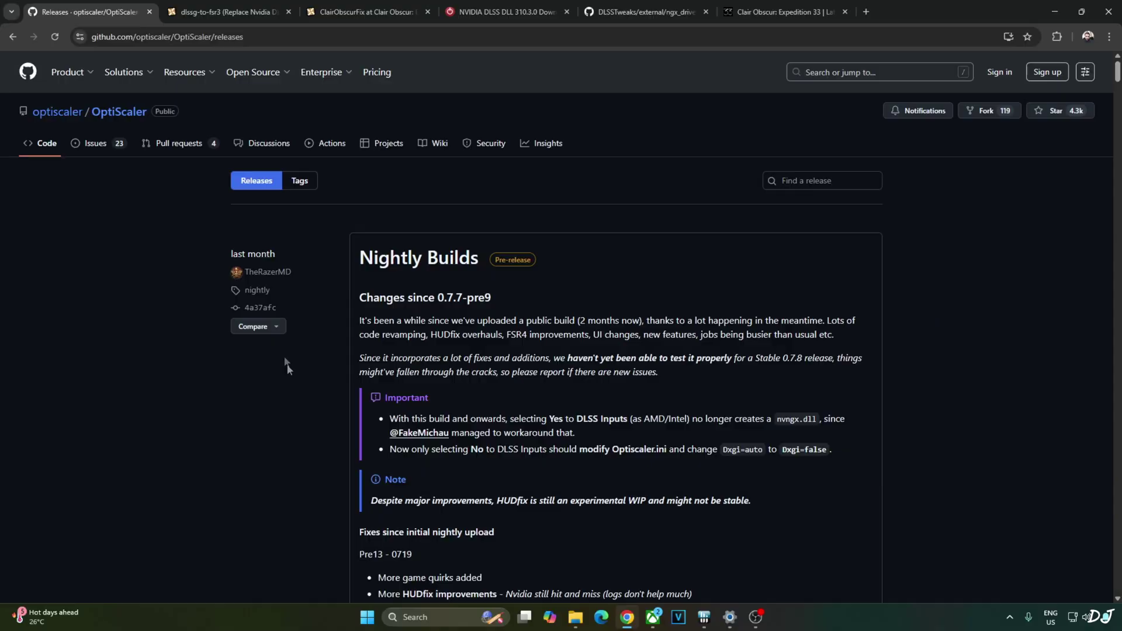
- Expand the downloadable assets of the OptiScaler Nightly Builds pre-release on its GitHub releases page
scroll(274, 348, down, 3)
scroll(233, 387, up, 2)
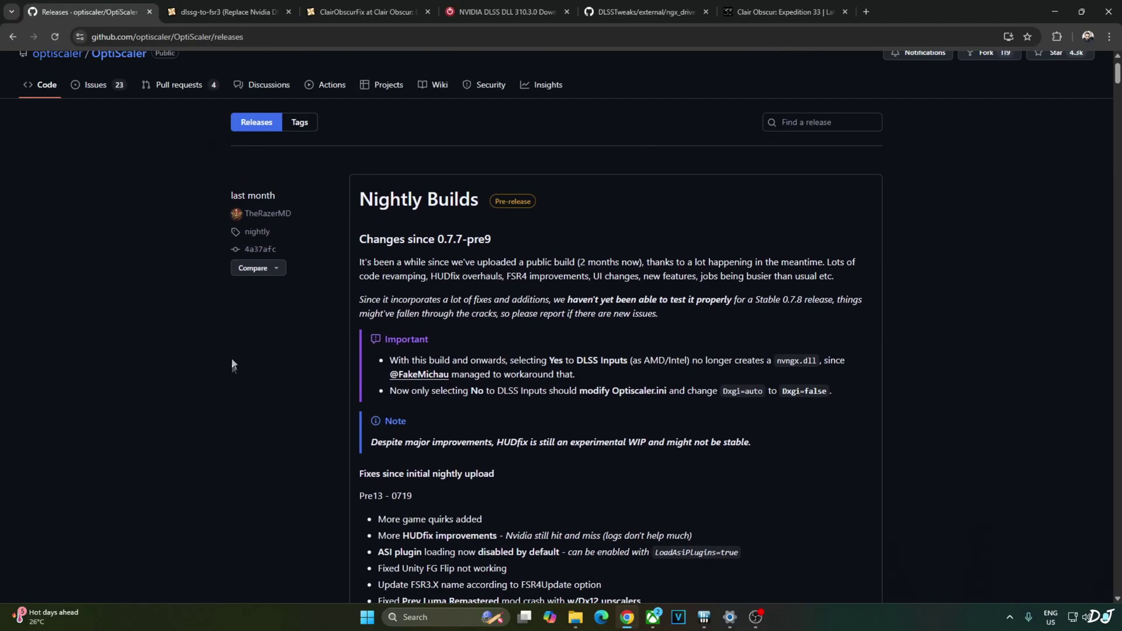
scroll(395, 480, down, 20)
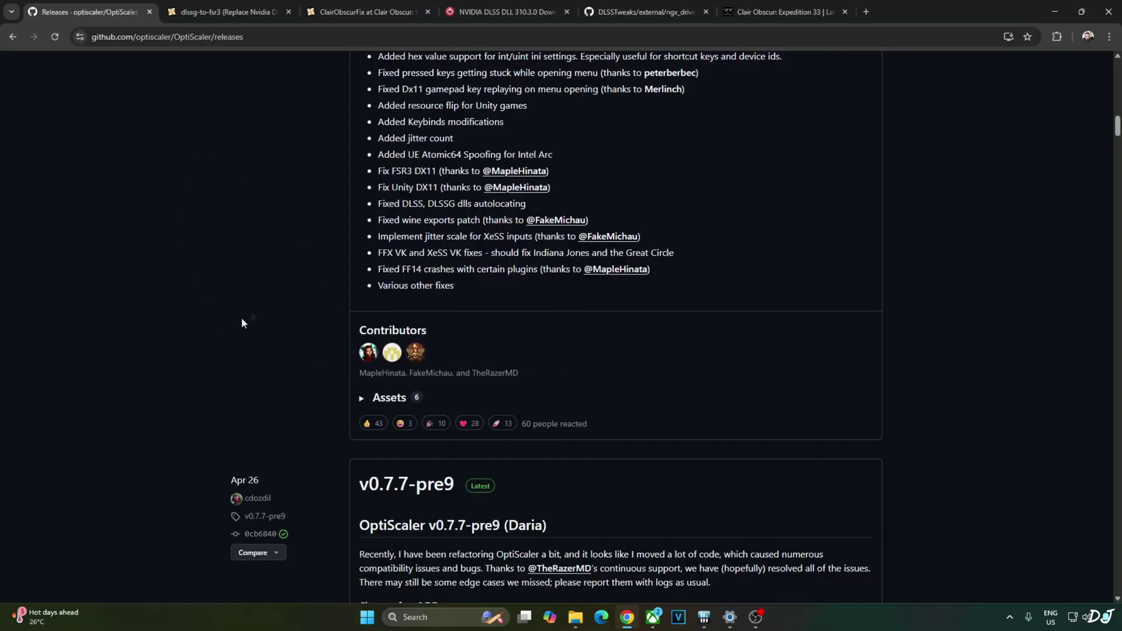
click(361, 398)
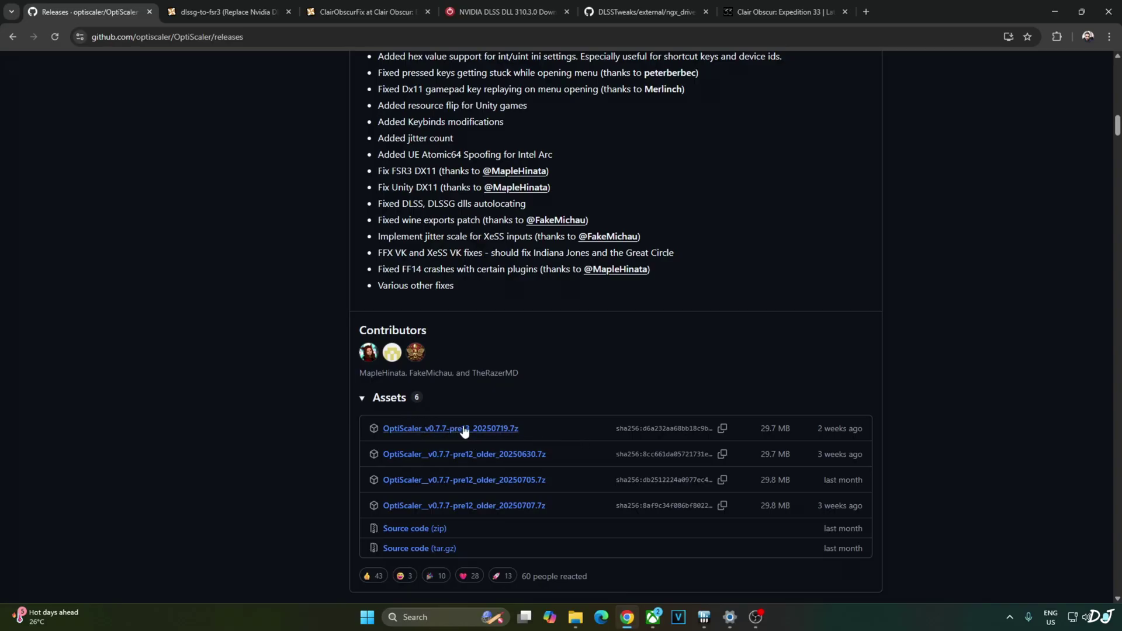
- Close the OptiScaler page and start the manual download of dlssg-to-fsr3-0.130 (Universal) on Nexus Mods
key(ctrl+w)
scroll(252, 361, down, 12)
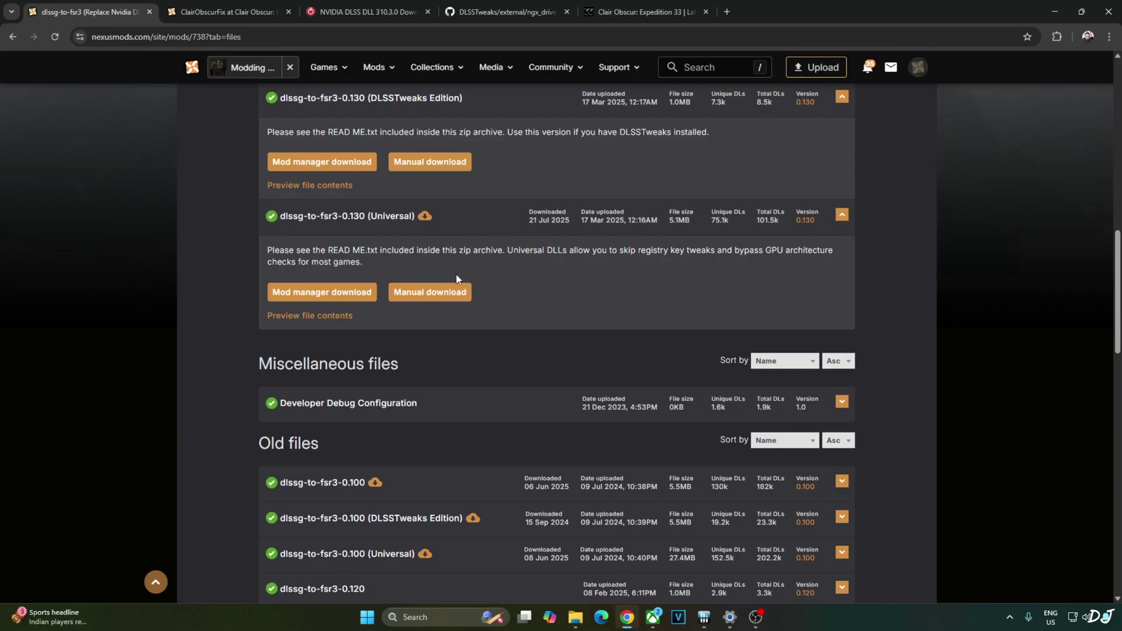
click(406, 292)
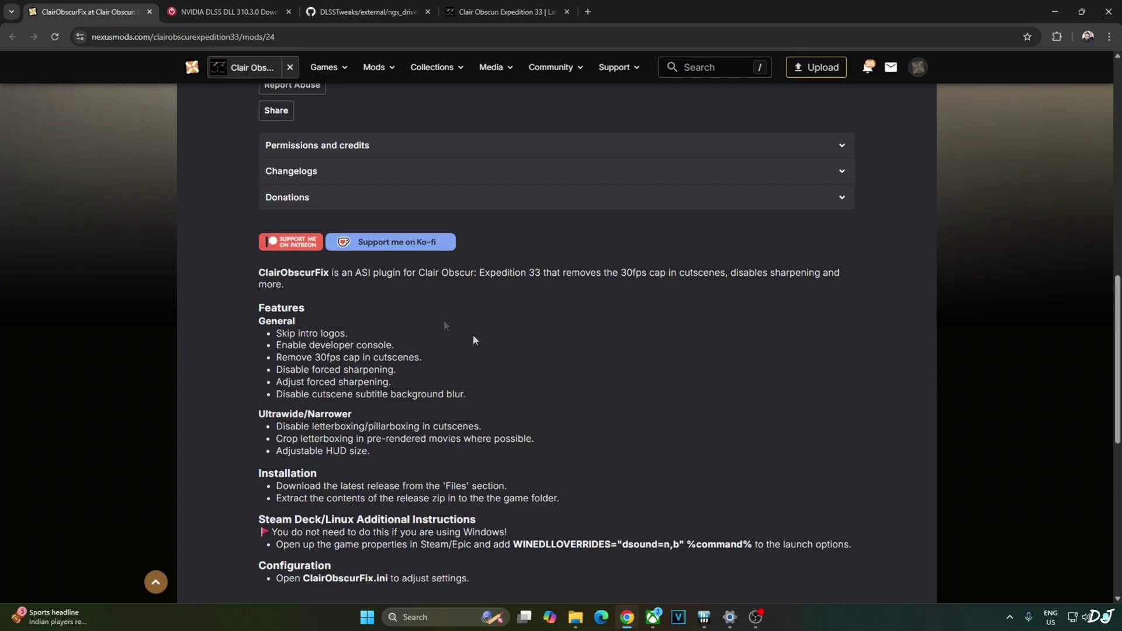
- Find the ClairObscurFix mod's main files and choose the manual download of the Xbox version
scroll(445, 456, up, 5)
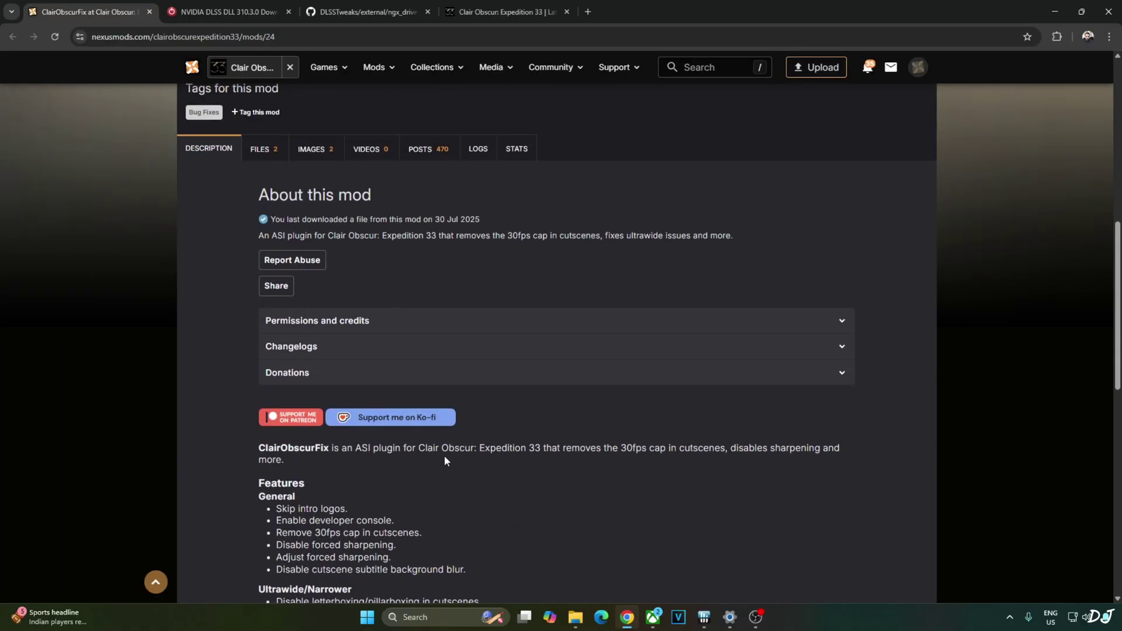
scroll(444, 461, up, 3)
click(261, 502)
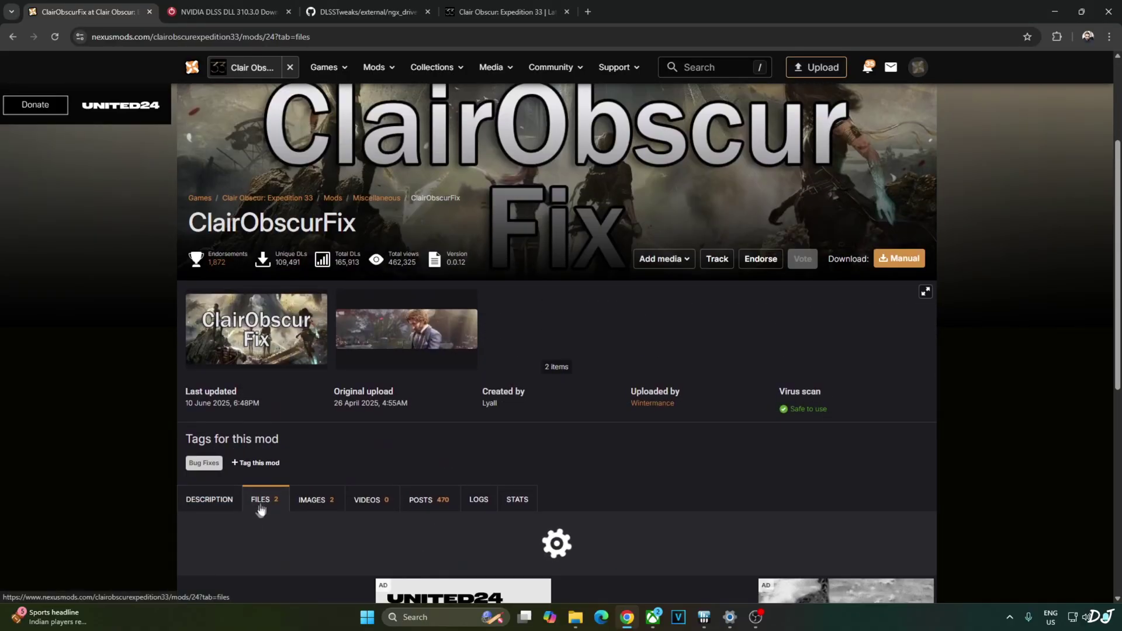
scroll(316, 437, down, 6)
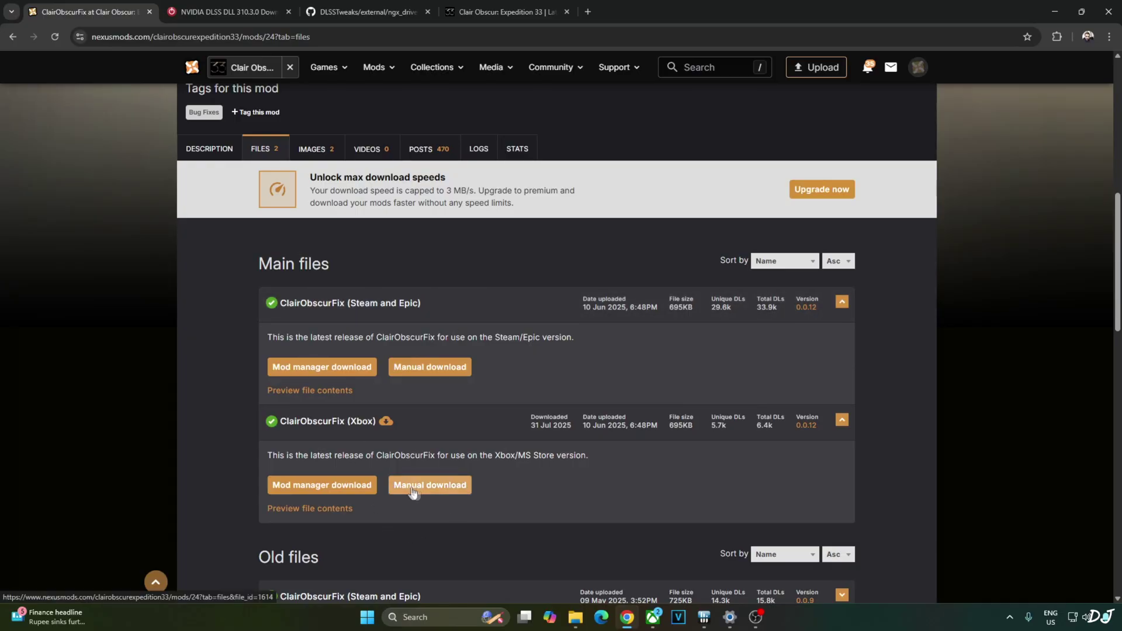
click(435, 494)
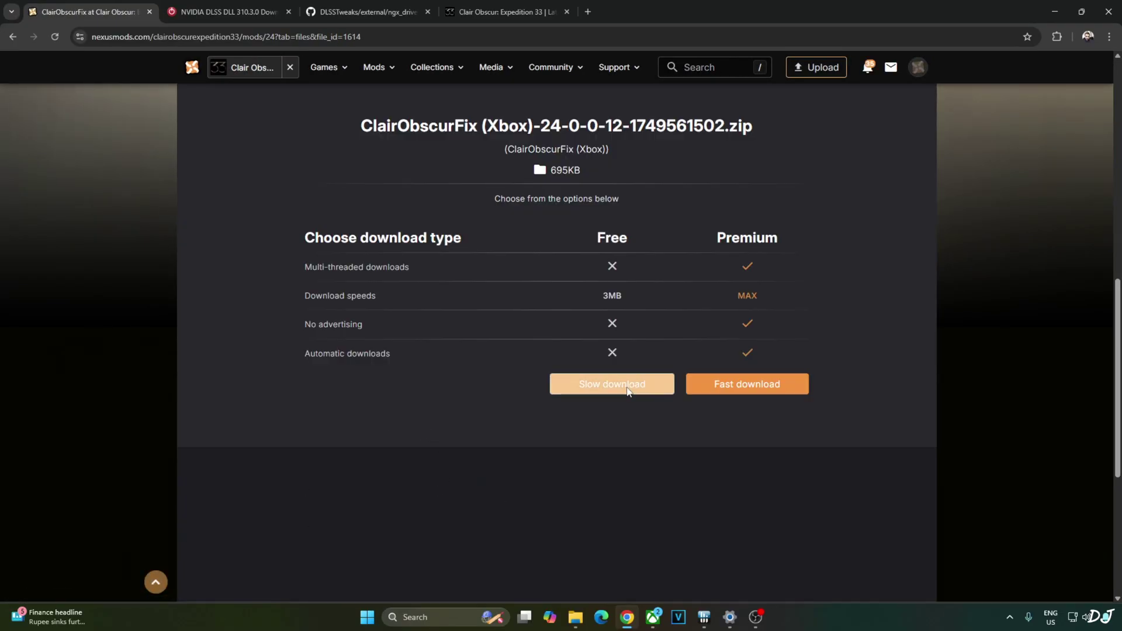
- Close the ClairObscurFix page and download NVIDIA DLSS DLL 310.3.0 from TechPowerUp
key(ctrl+w)
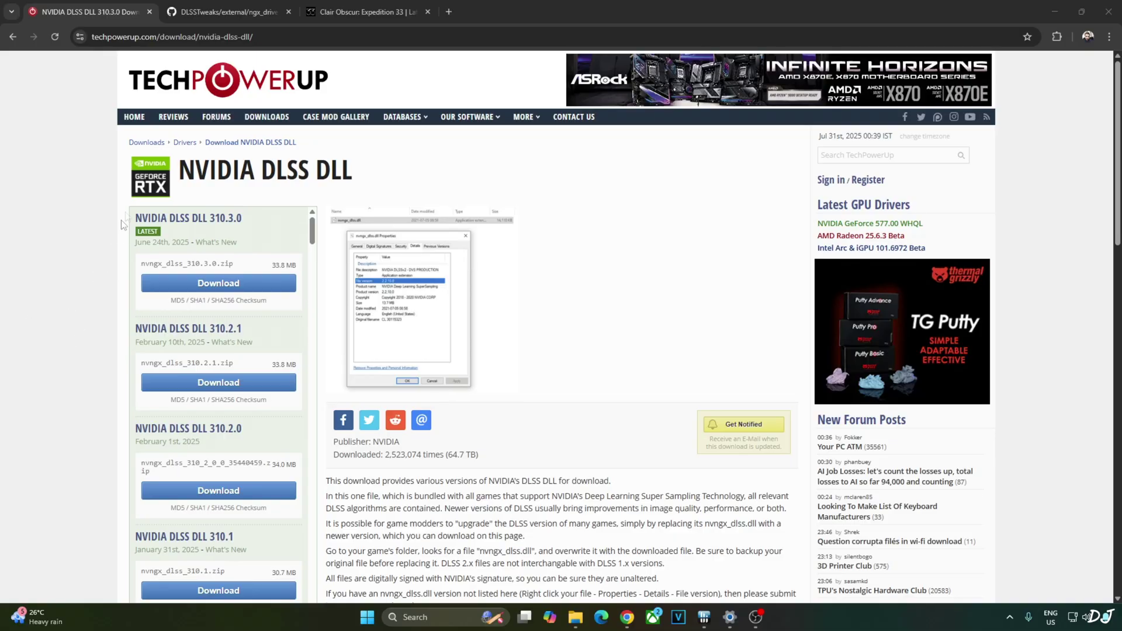
click(206, 284)
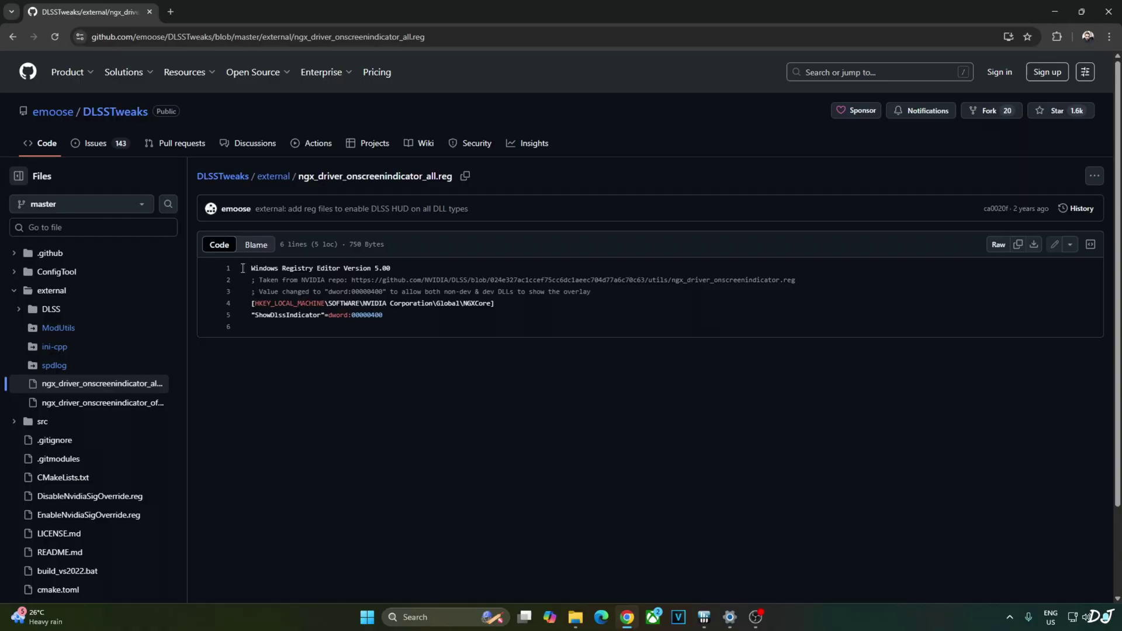
- Copy the full registry code of ngx_driver_onscreenindicator_all.reg from the DLSSTweaks repository
drag(249, 268, 416, 314)
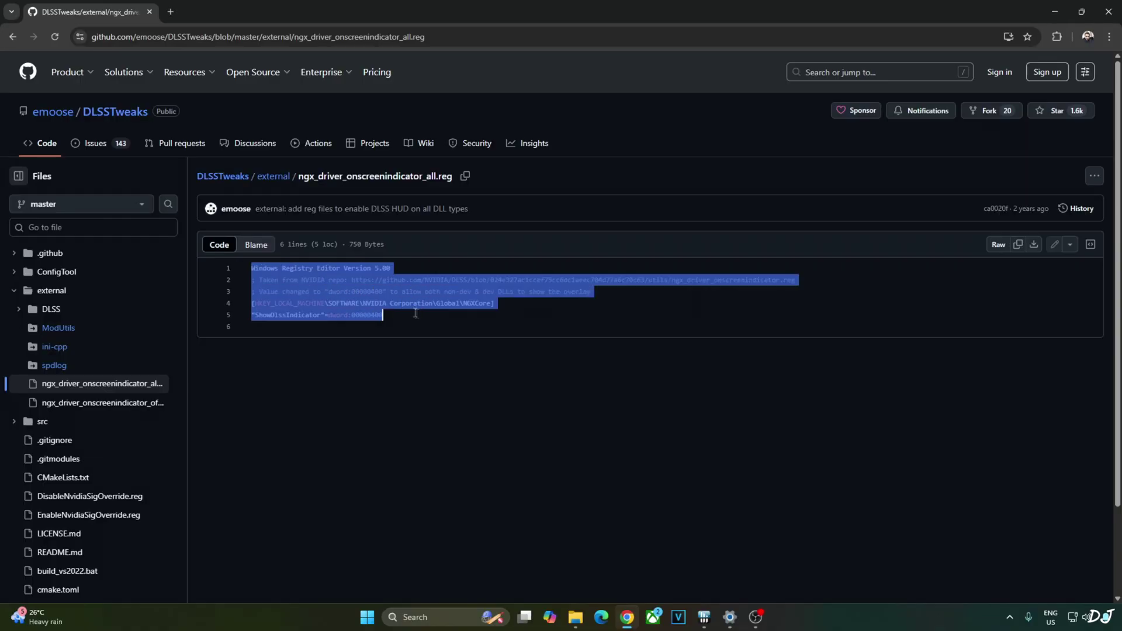
right_click(451, 280)
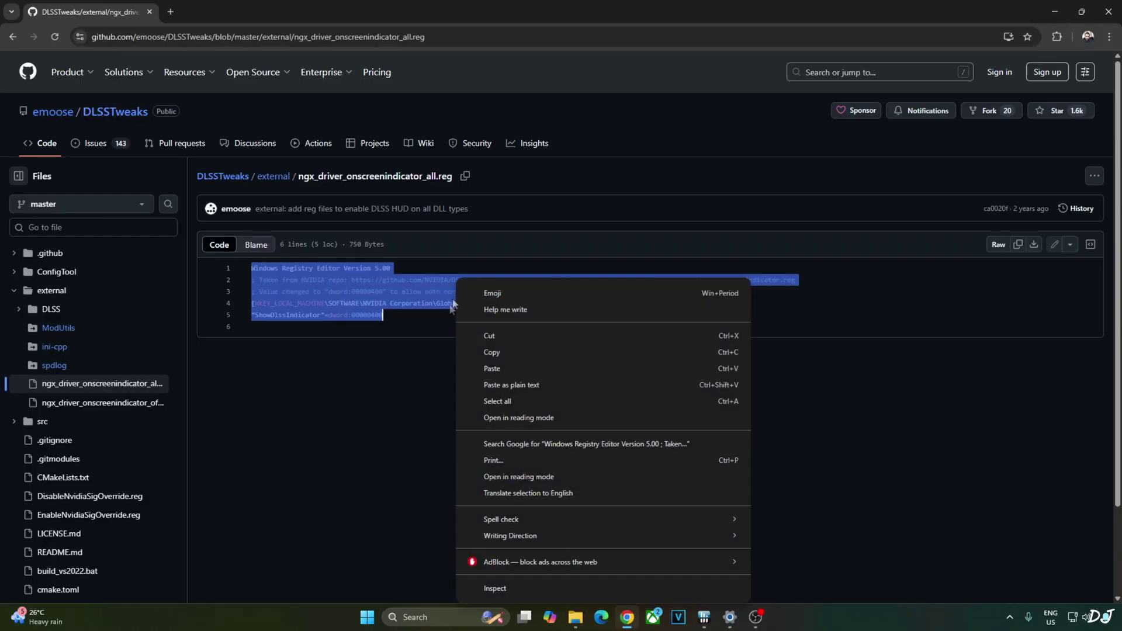
click(500, 353)
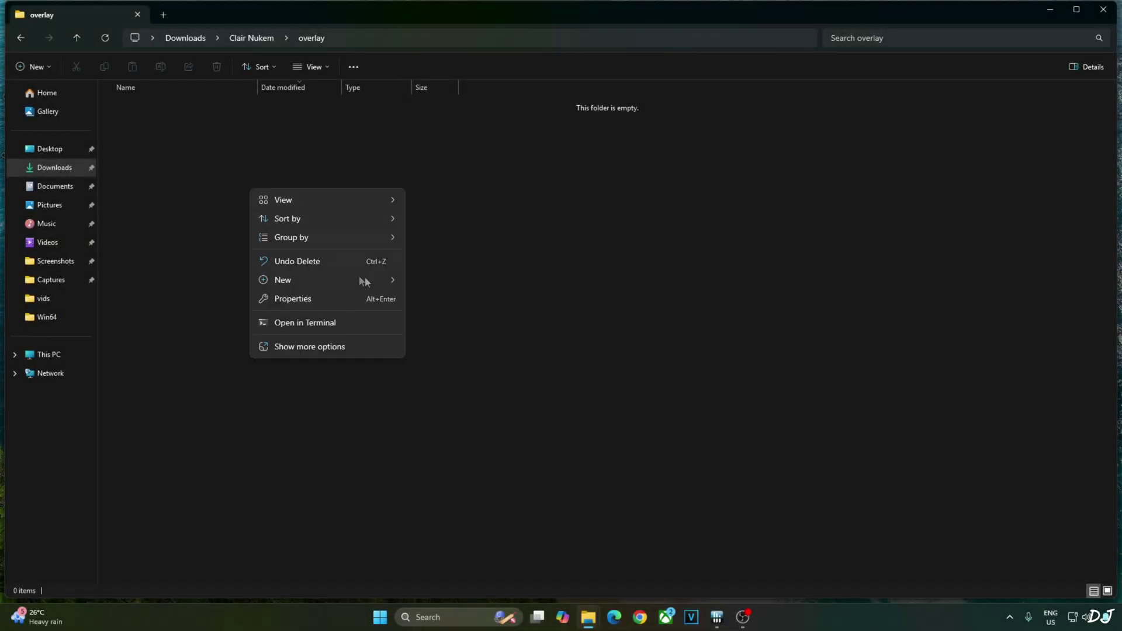
- Create a text document in the overlay folder, name it overlay.reg and accept the extension change
mouse_move(280, 280)
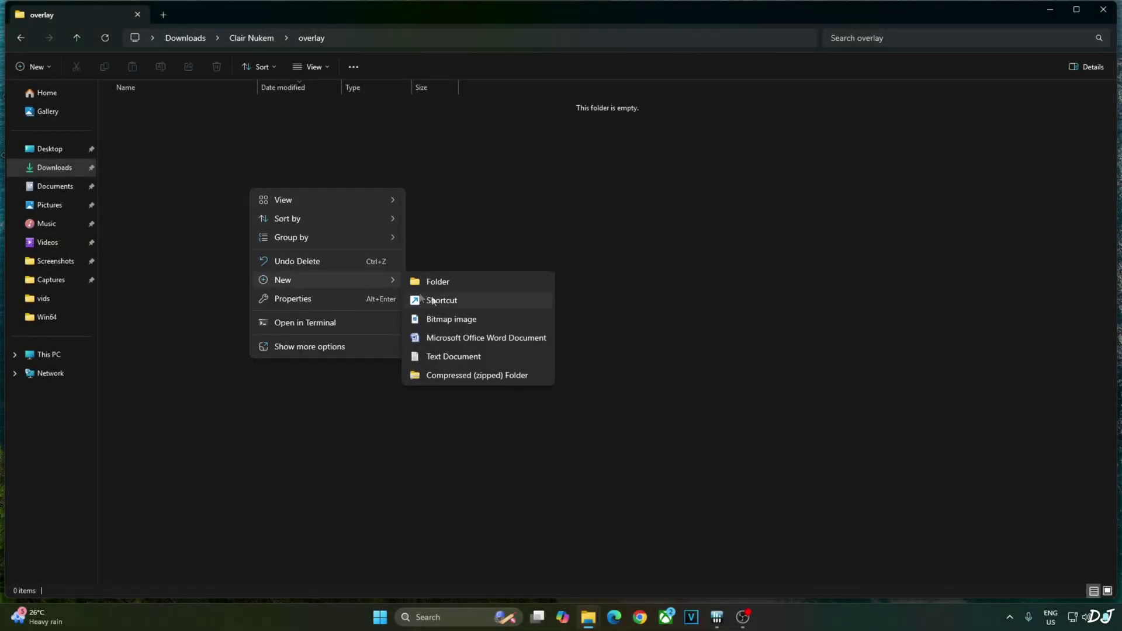
click(475, 359)
text(over)
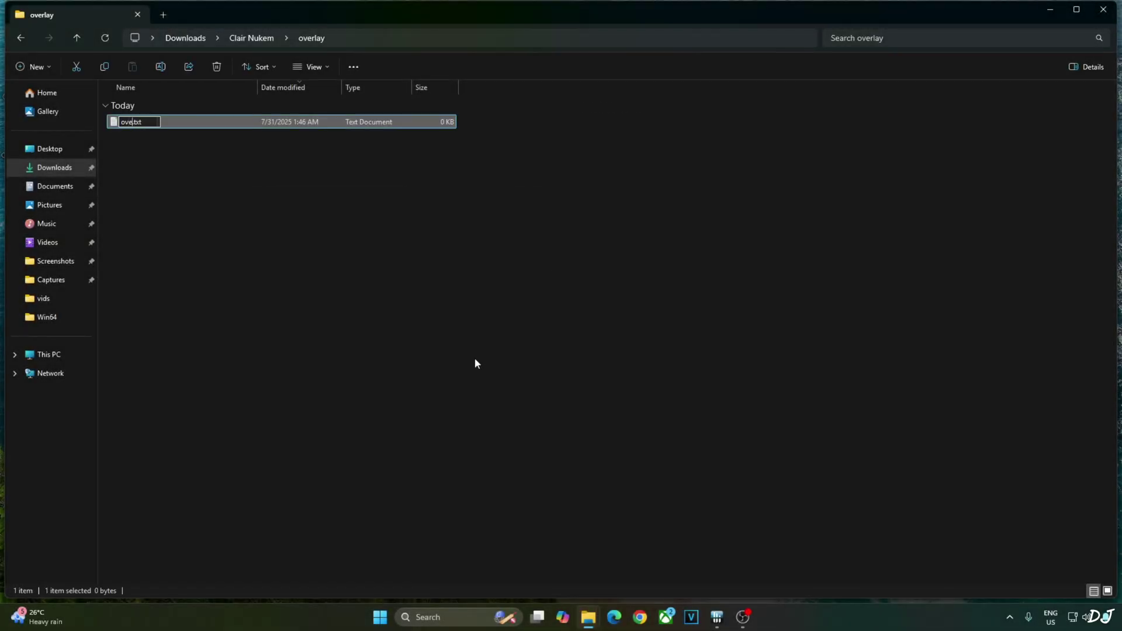
text(lay)
key(BackSpace)
text(reg)
key(Return)
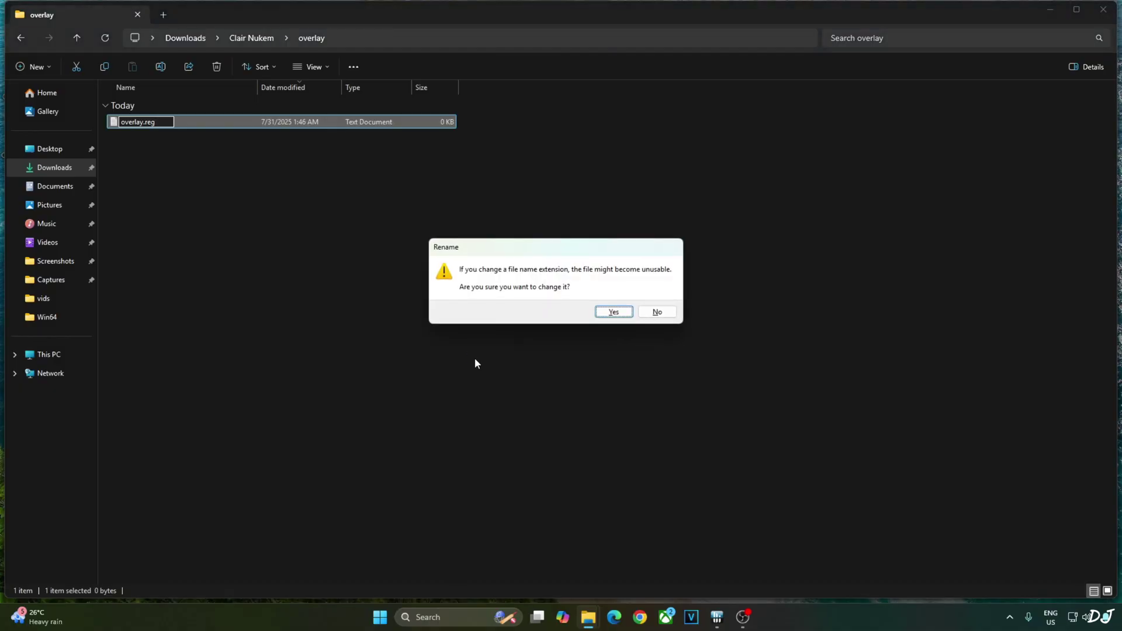
click(612, 312)
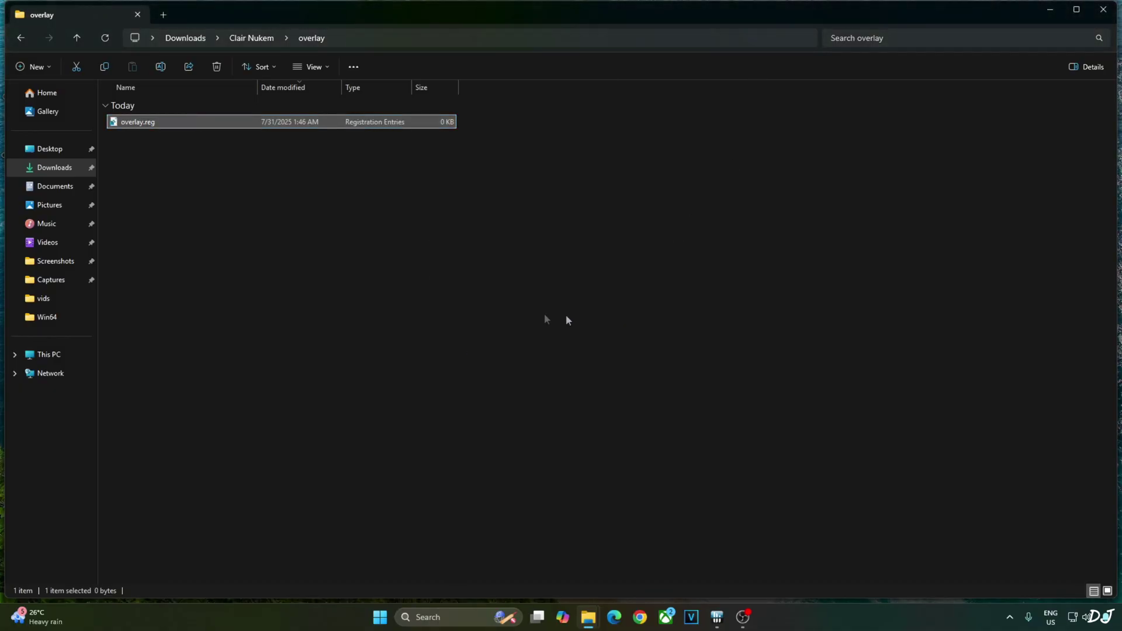
- Open overlay.reg in Notepad, paste the copied registry code and save the file
right_click(140, 124)
mouse_move(256, 187)
click(382, 186)
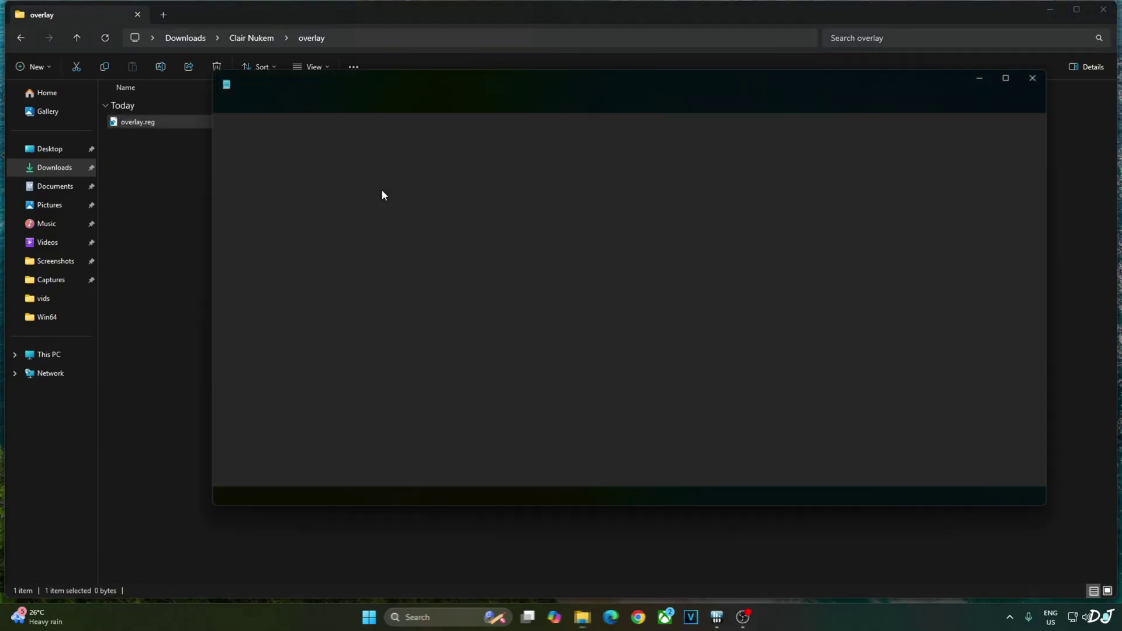
right_click(374, 185)
click(413, 270)
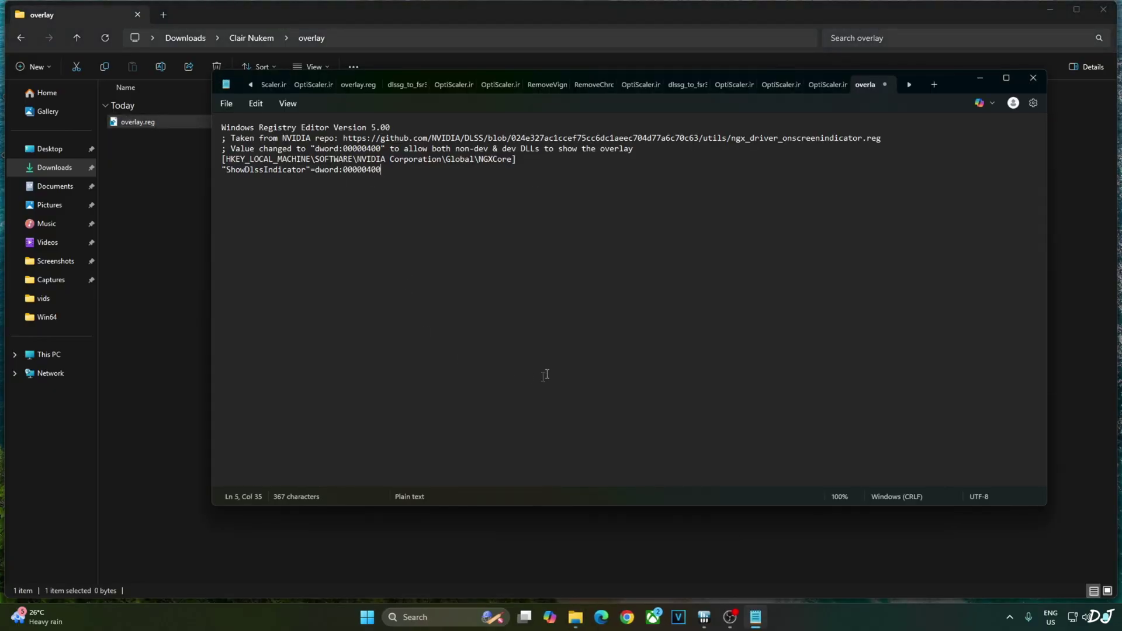
click(226, 104)
click(257, 219)
- Change the ShowDlssIndicator value in overlay.reg to dword:00000000 and save the file
drag(369, 180, 368, 178)
text(0)
click(229, 109)
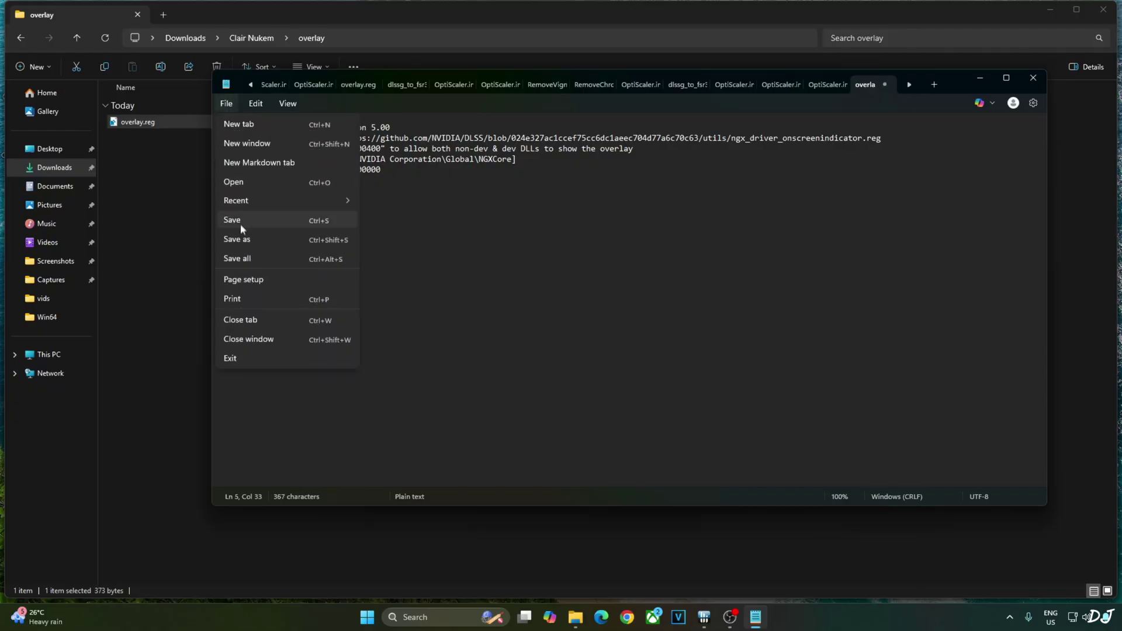
click(240, 222)
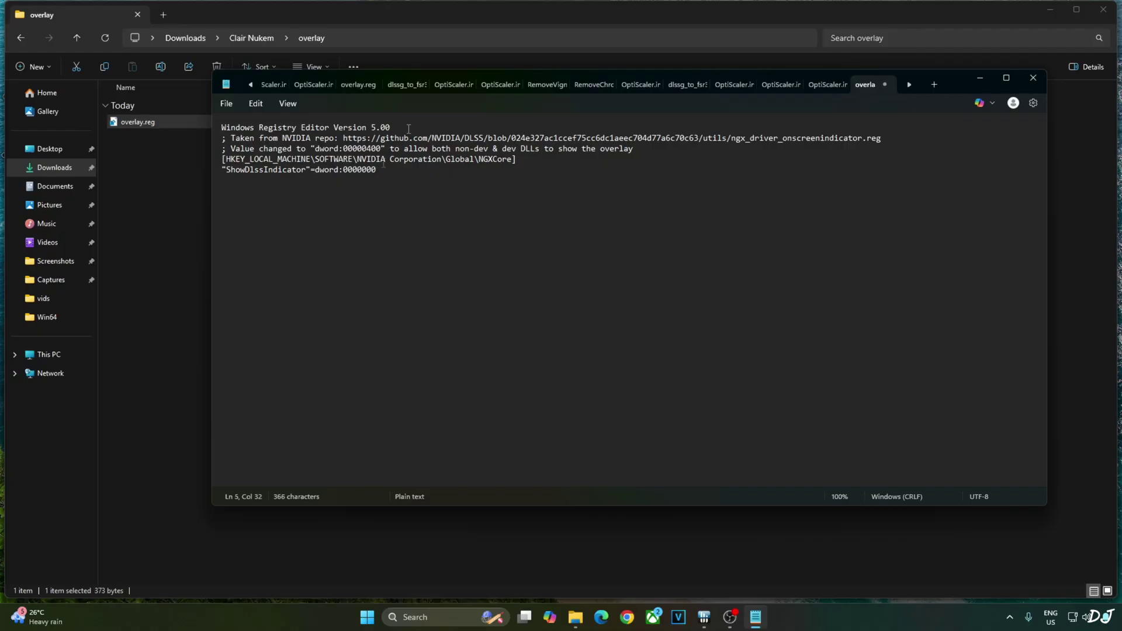
- Restore the ShowDlssIndicator value to dword:00000400, save overlay.reg and close Notepad
text(4)
click(226, 104)
click(240, 221)
click(1033, 78)
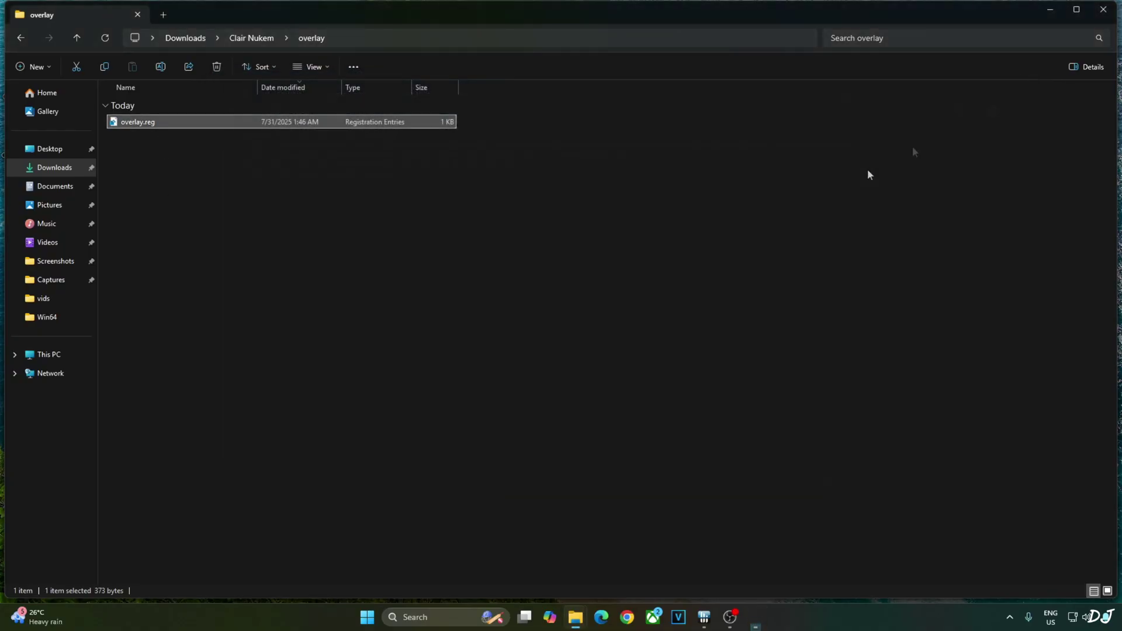
- Add overlay.reg to the Windows registry and accept the confirmation
right_click(144, 128)
click(184, 173)
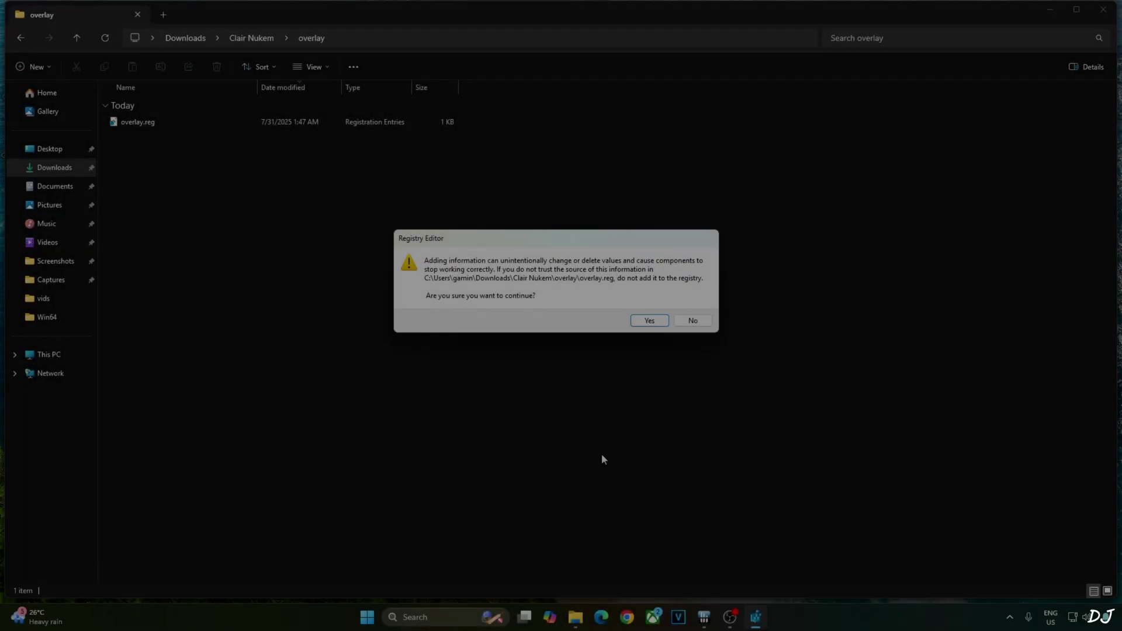
click(650, 321)
click(693, 307)
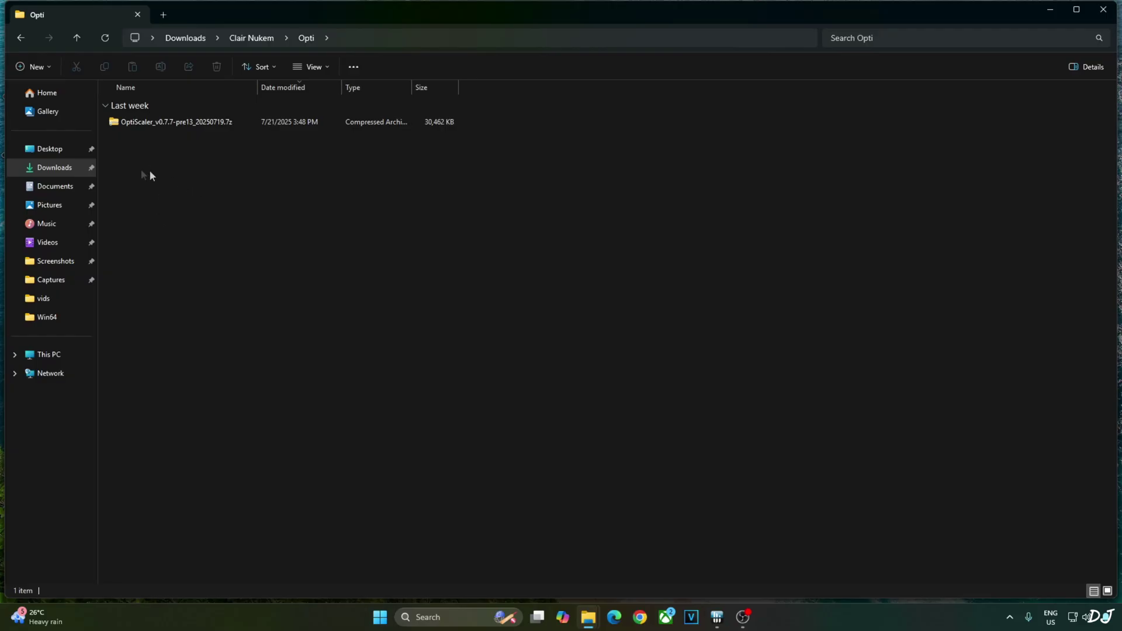
- Open the archive OptiScaler_v0.7.7-pre13_20250719.7z and copy OptiScaler.dll and OptiScaler.ini
double_click(150, 122)
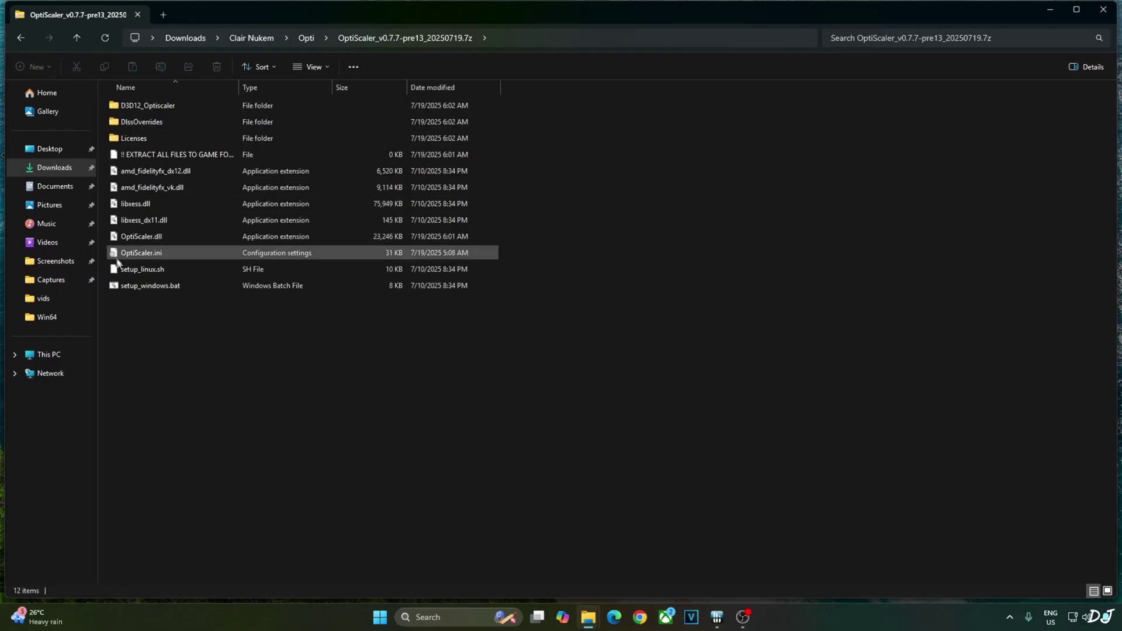
click(112, 257)
ctrl+click(138, 238)
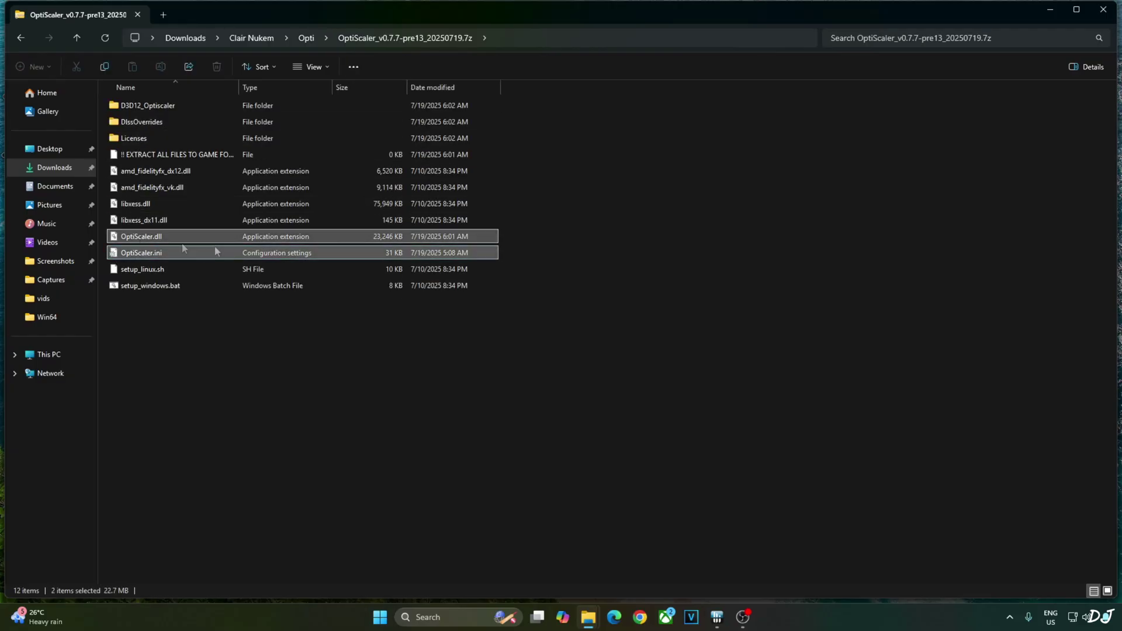
right_click(164, 252)
click(175, 276)
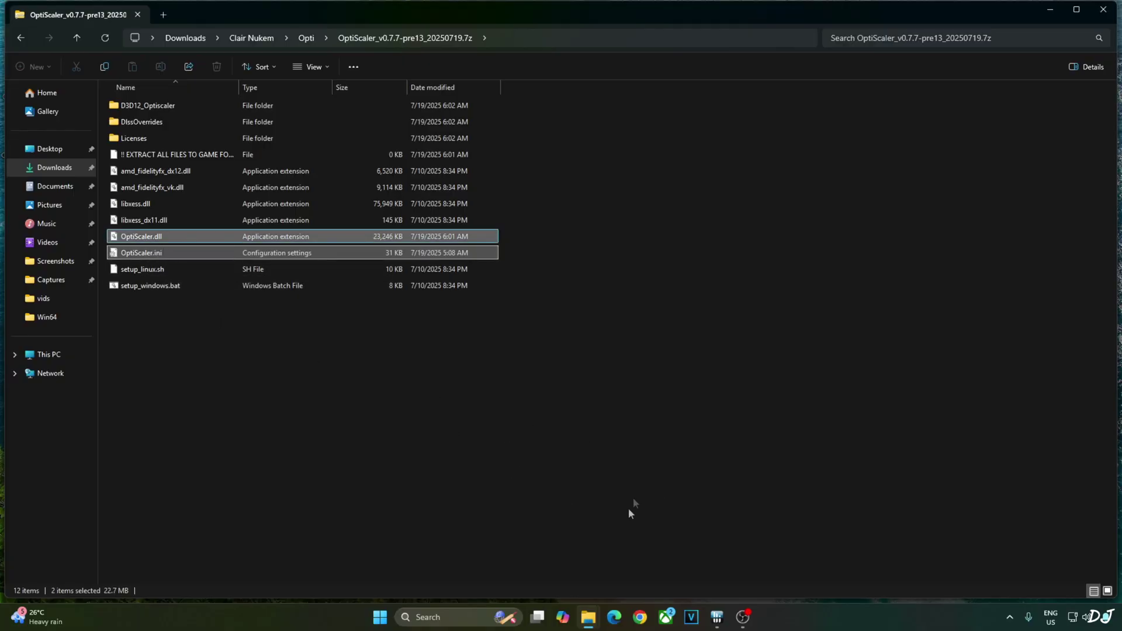
- Switch to the Xbox app and browse the installed files of Clair Obscur: Expedition 33
click(666, 616)
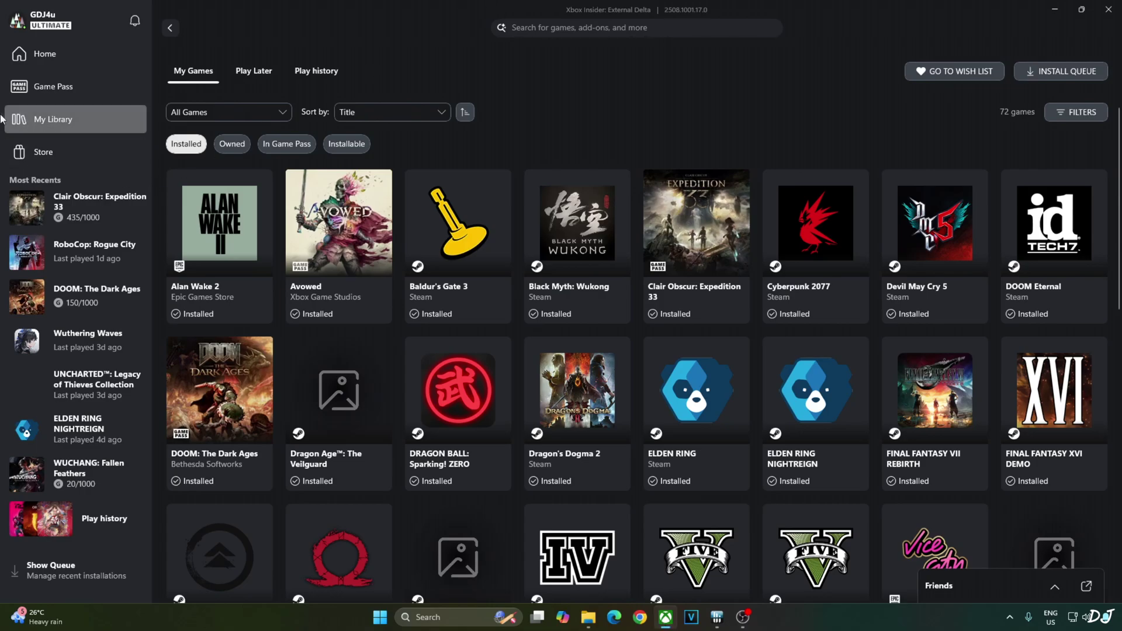
click(683, 235)
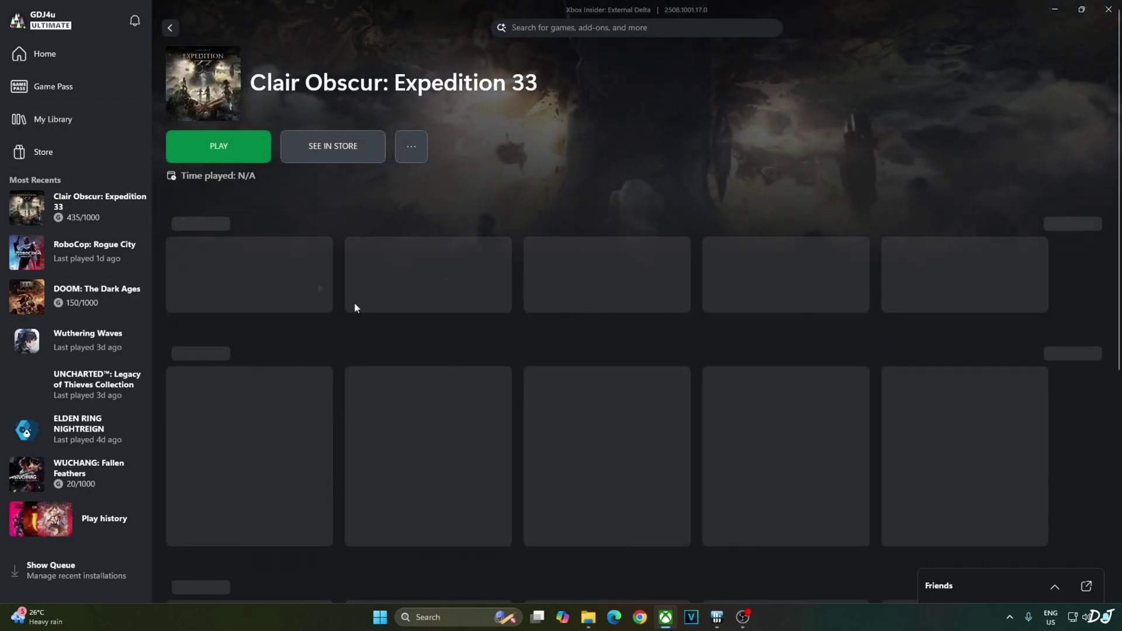
click(410, 150)
click(439, 216)
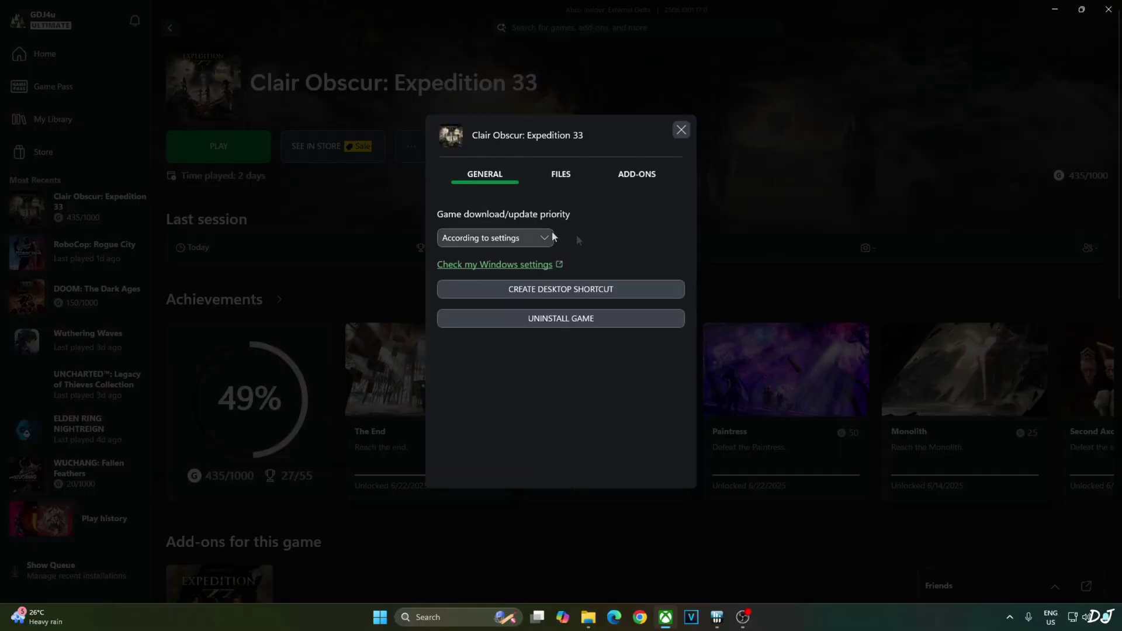
click(578, 178)
click(617, 258)
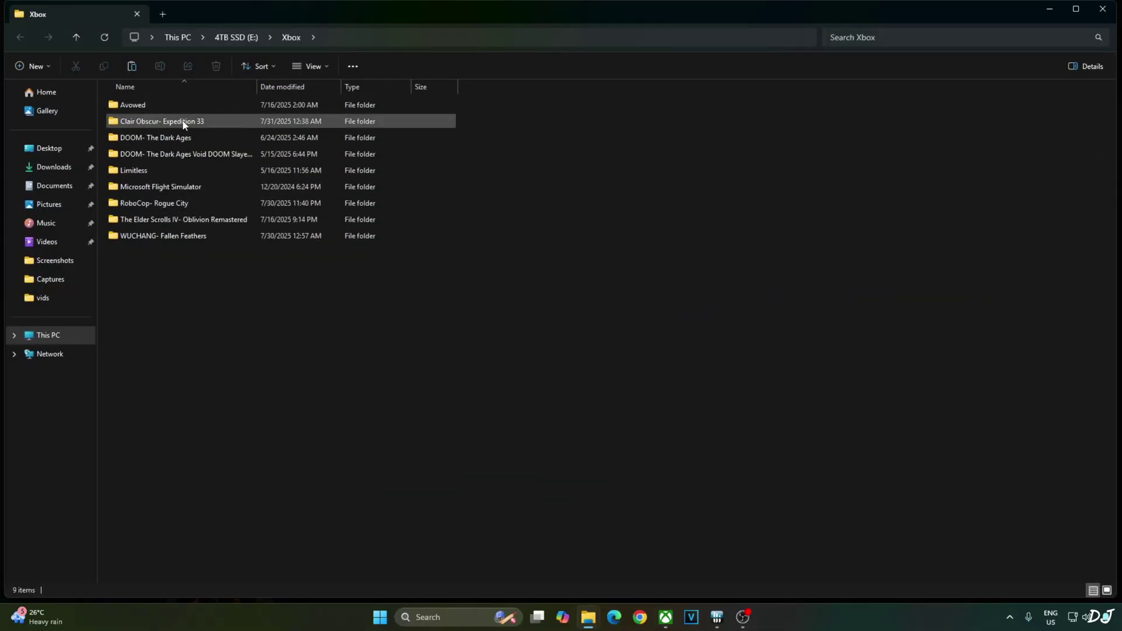
- Paste the copied OptiScaler.dll and OptiScaler.ini into Clair Obscur- Expedition 33\Content\Sandfall\Binaries\WinGDK
double_click(183, 124)
double_click(170, 104)
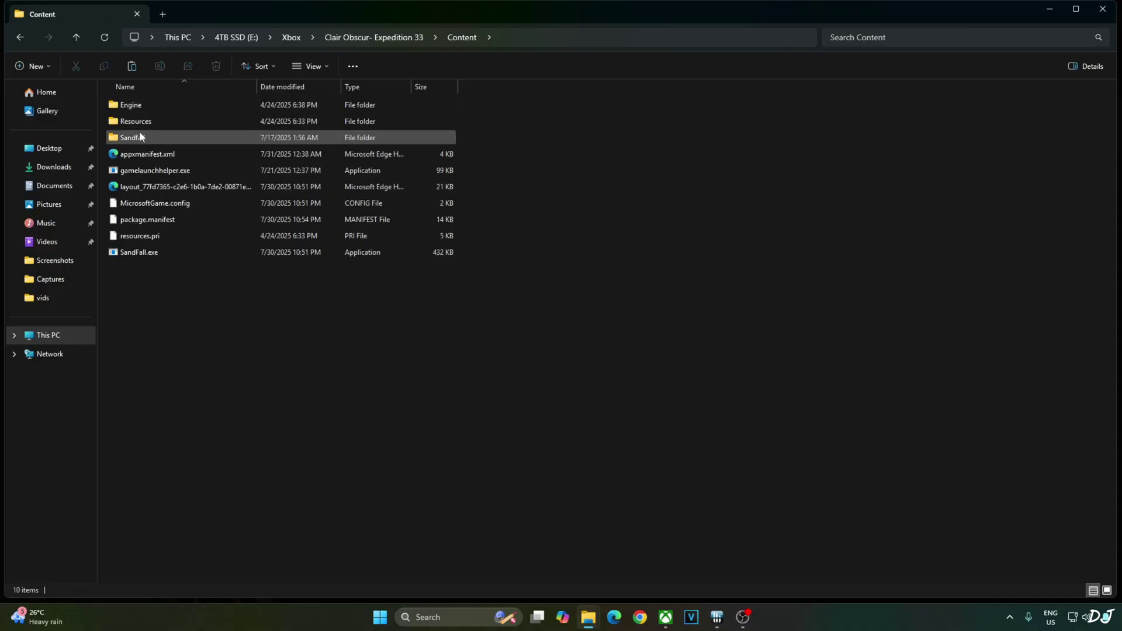
double_click(156, 137)
double_click(155, 106)
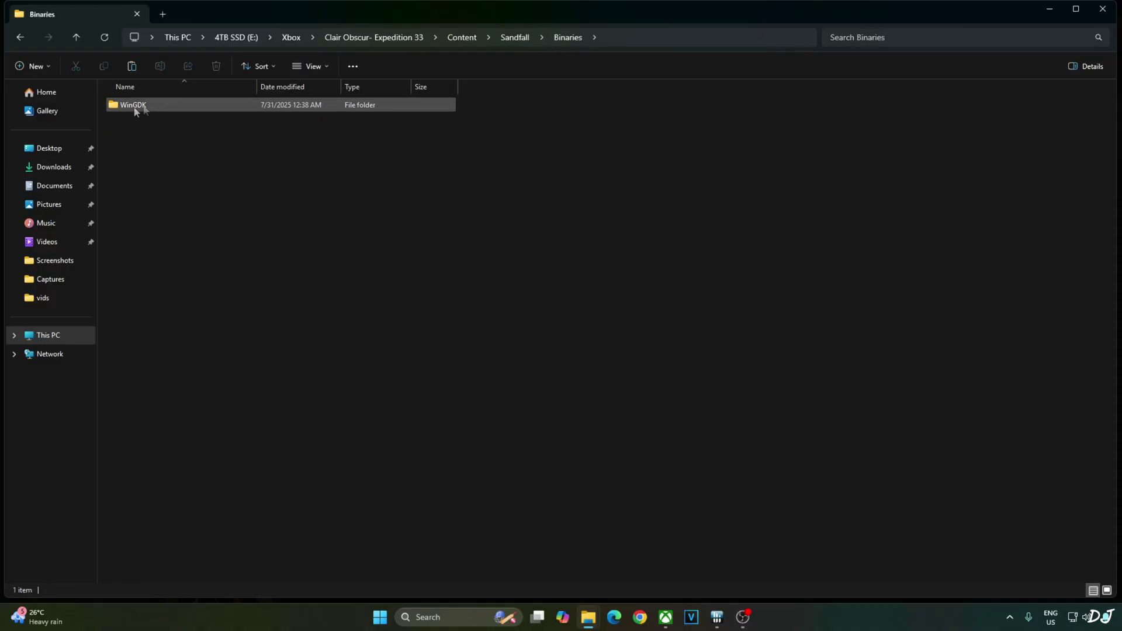
double_click(158, 104)
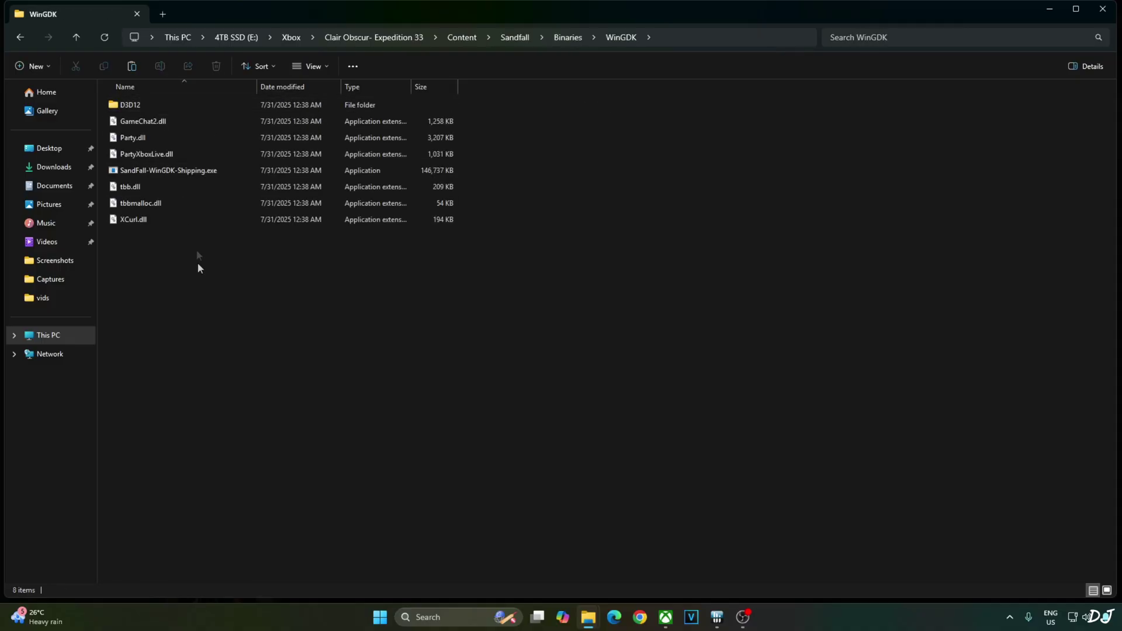
right_click(163, 255)
click(178, 261)
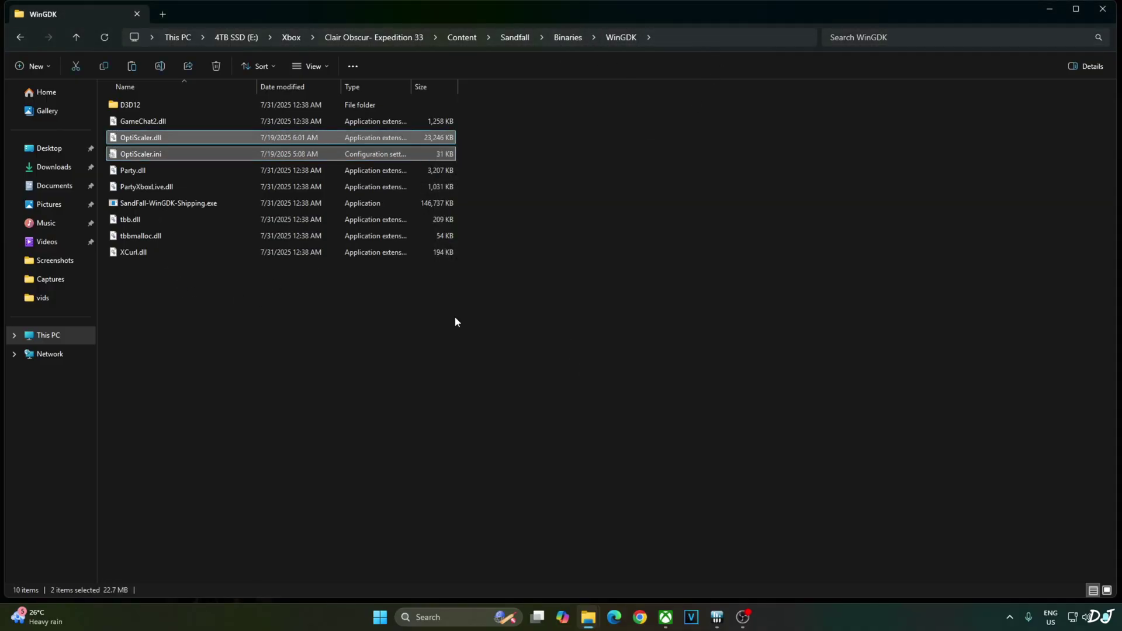
click(386, 319)
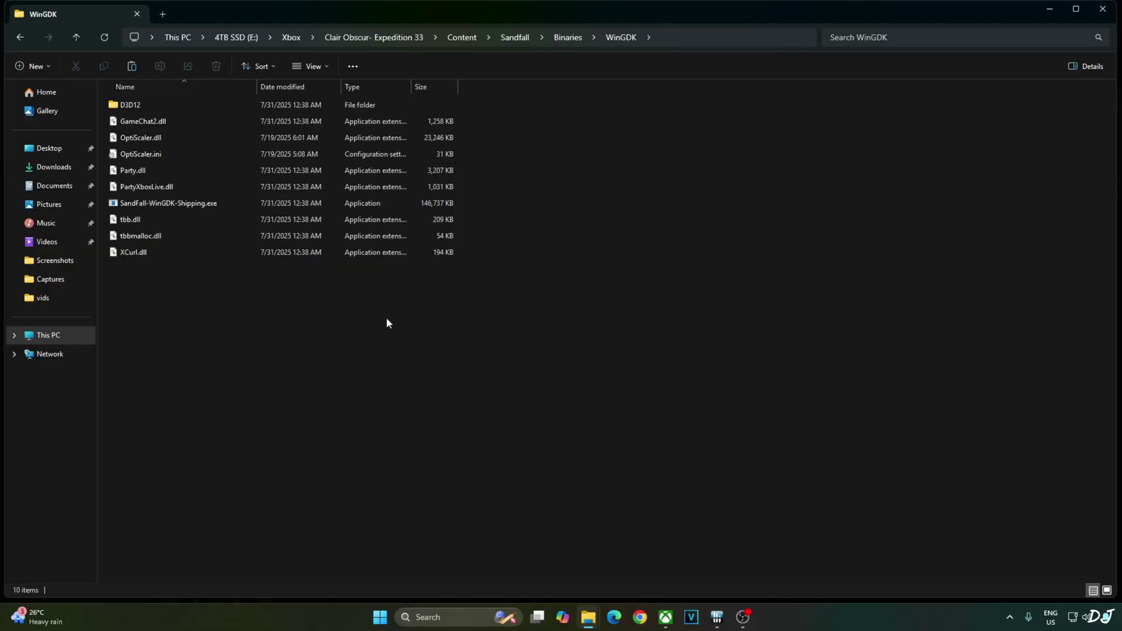
- Rename OptiScaler.dll in the WinGDK folder as d3d12.dll
click(149, 142)
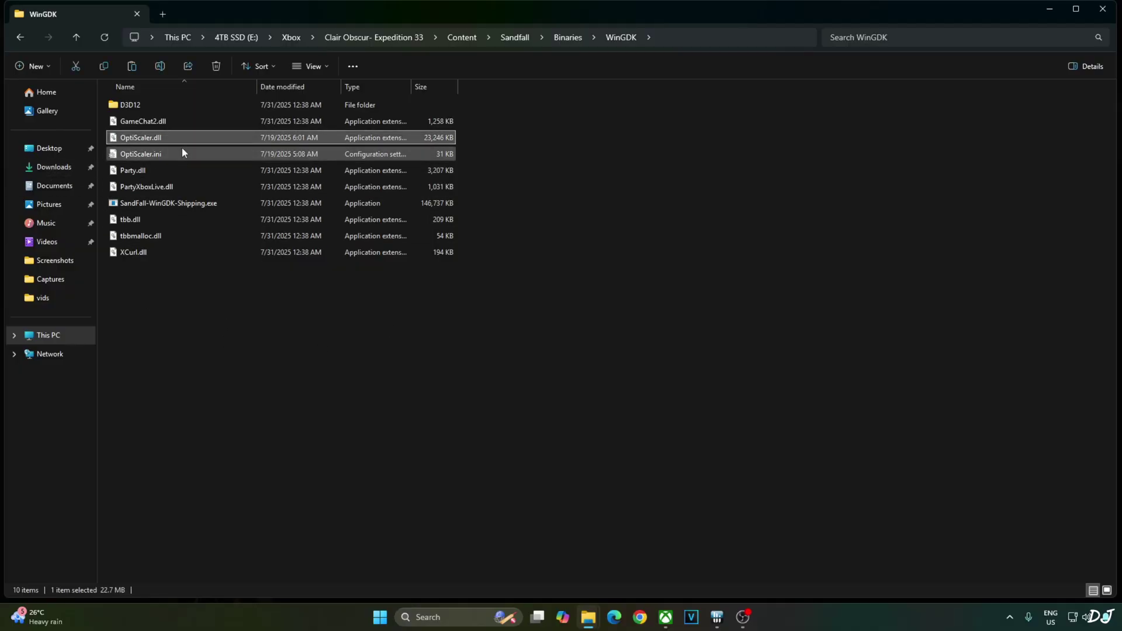
right_click(142, 138)
click(187, 342)
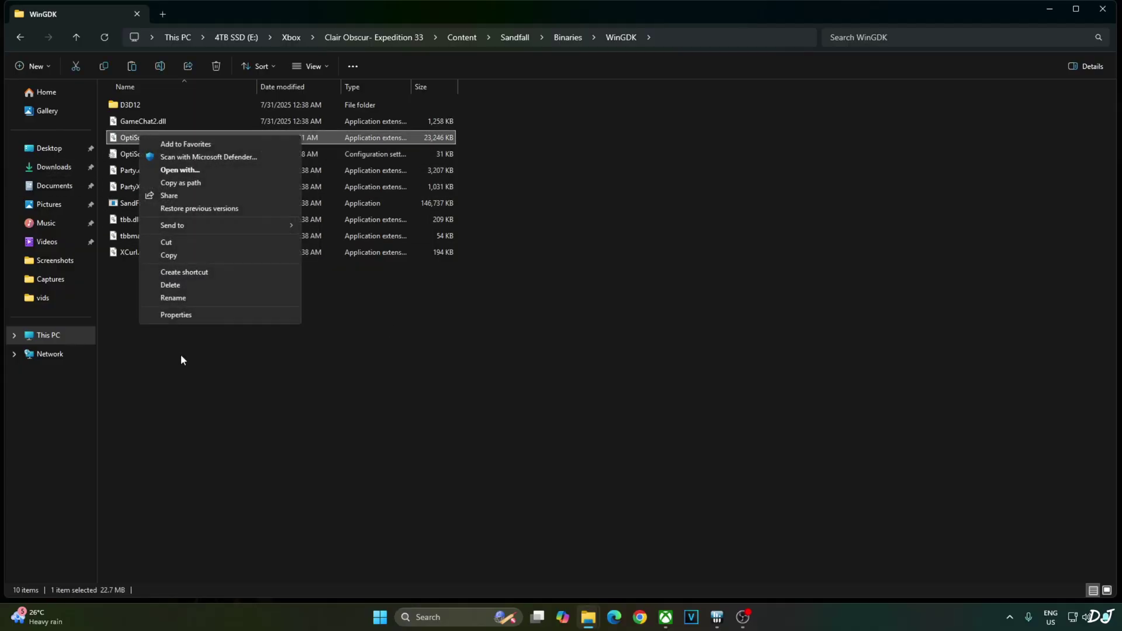
click(179, 299)
text(d3d)
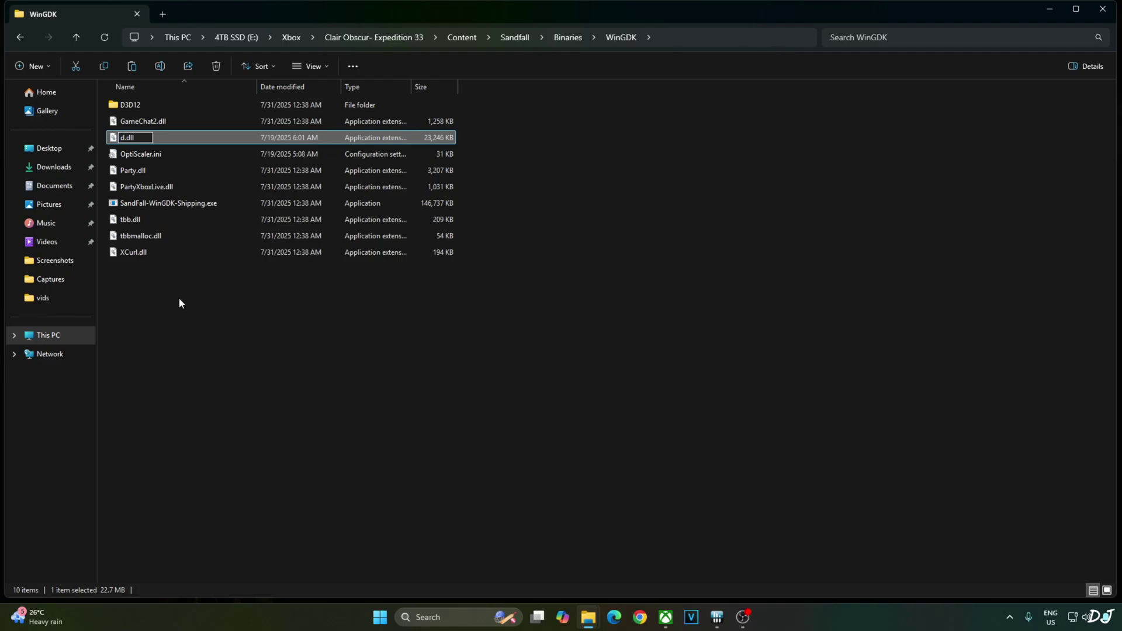
text(12.dl)
key(BackSpace)
key(BackSpace)
key(BackSpace)
click(179, 299)
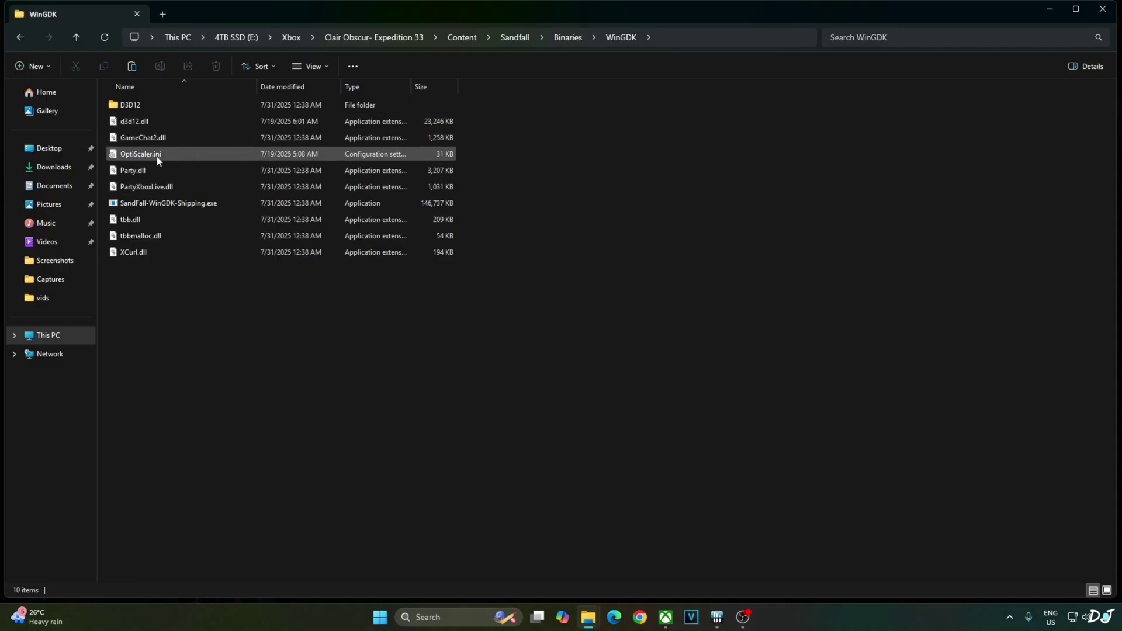
- In OptiScaler.ini, set Dx12Upscaler to dlss and FGType to nukems, save the file and close Notepad
double_click(176, 152)
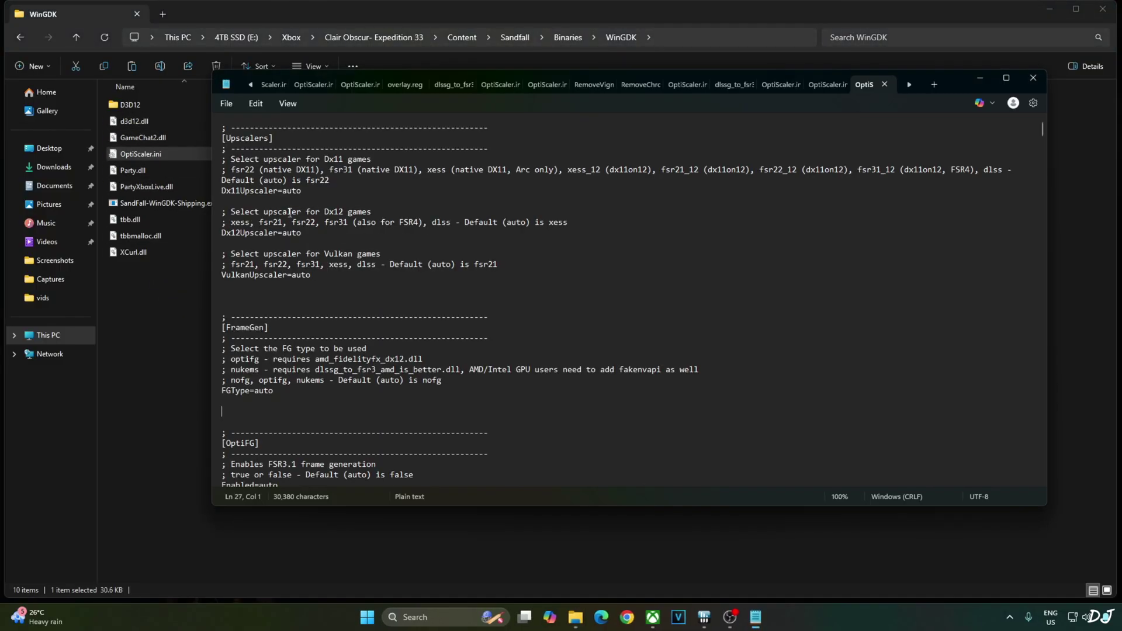
double_click(291, 233)
text(dlss)
double_click(267, 391)
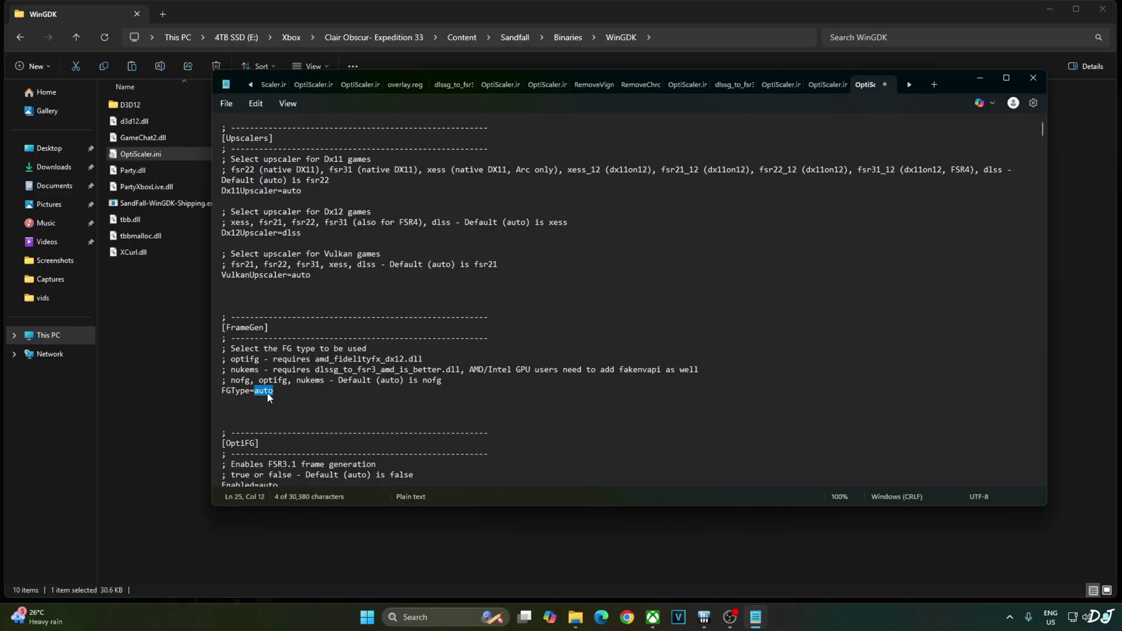
text(nukems)
click(234, 104)
click(235, 223)
click(1034, 77)
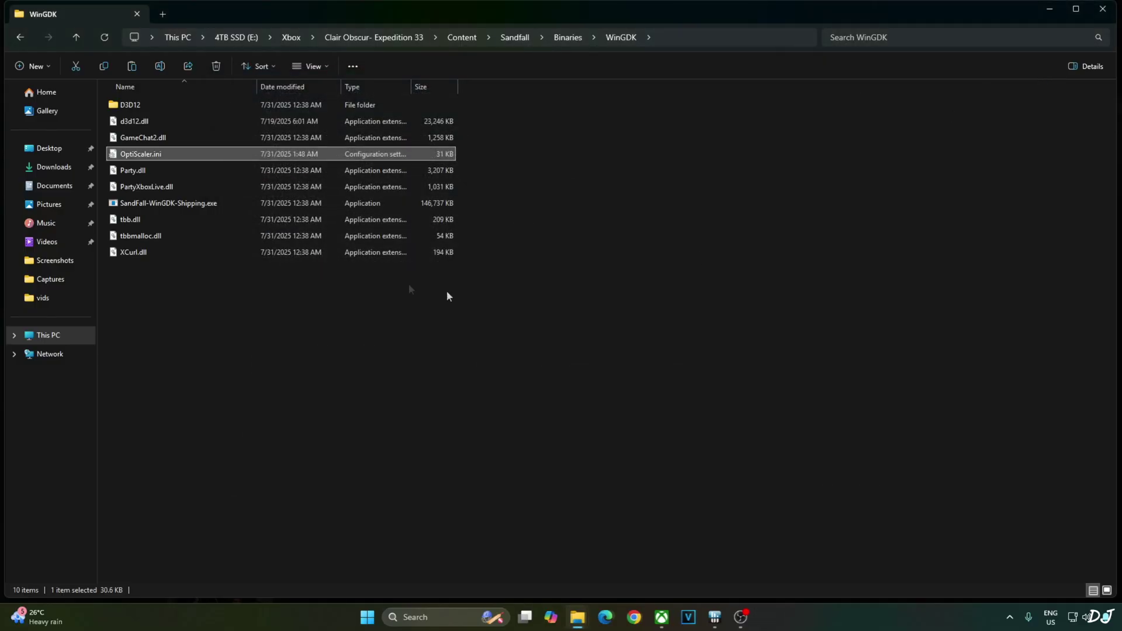
click(342, 346)
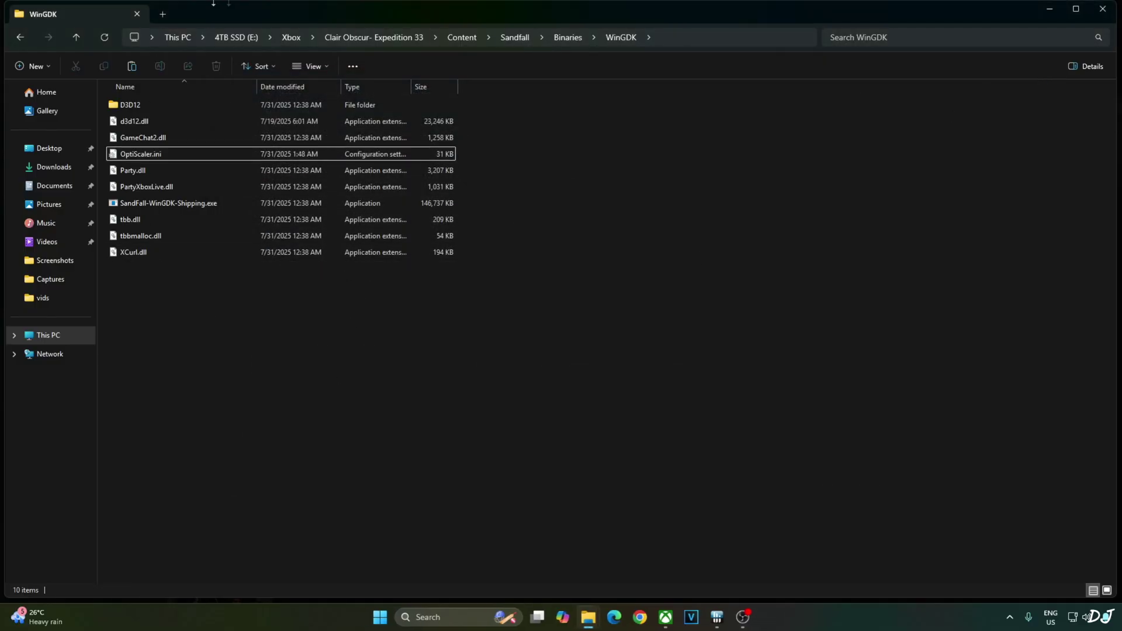
- Copy dlssg_to_fsr3_amd_is_better.dll from the dll_version folder of the dlssg-to-fsr3-0.130 (Universal) archive in Nukem9
click(164, 12)
double_click(174, 122)
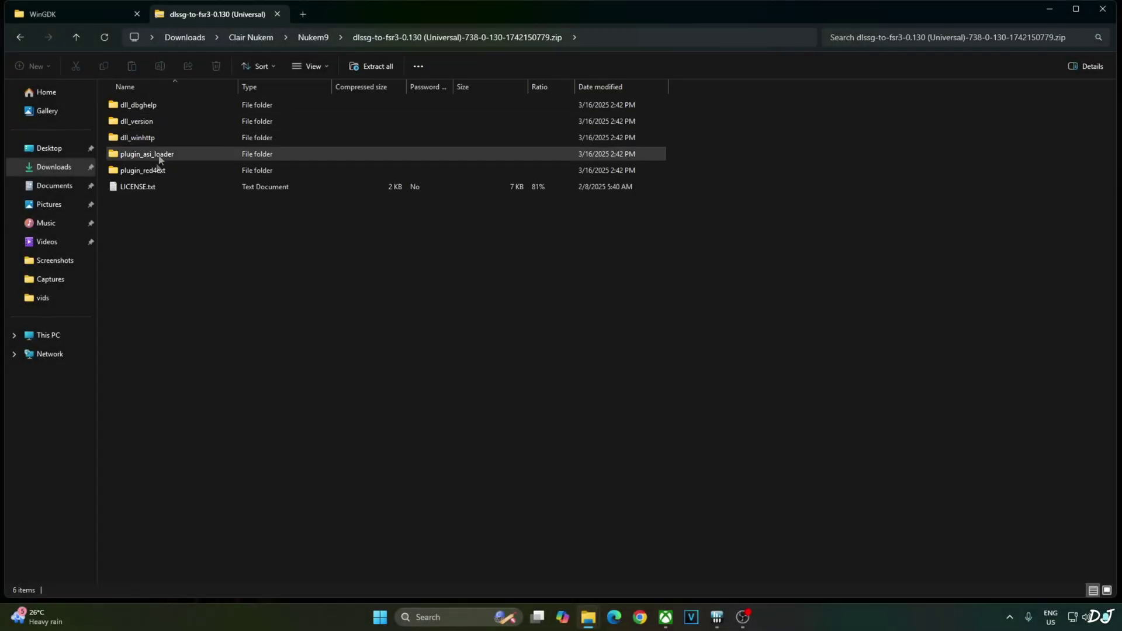
double_click(142, 121)
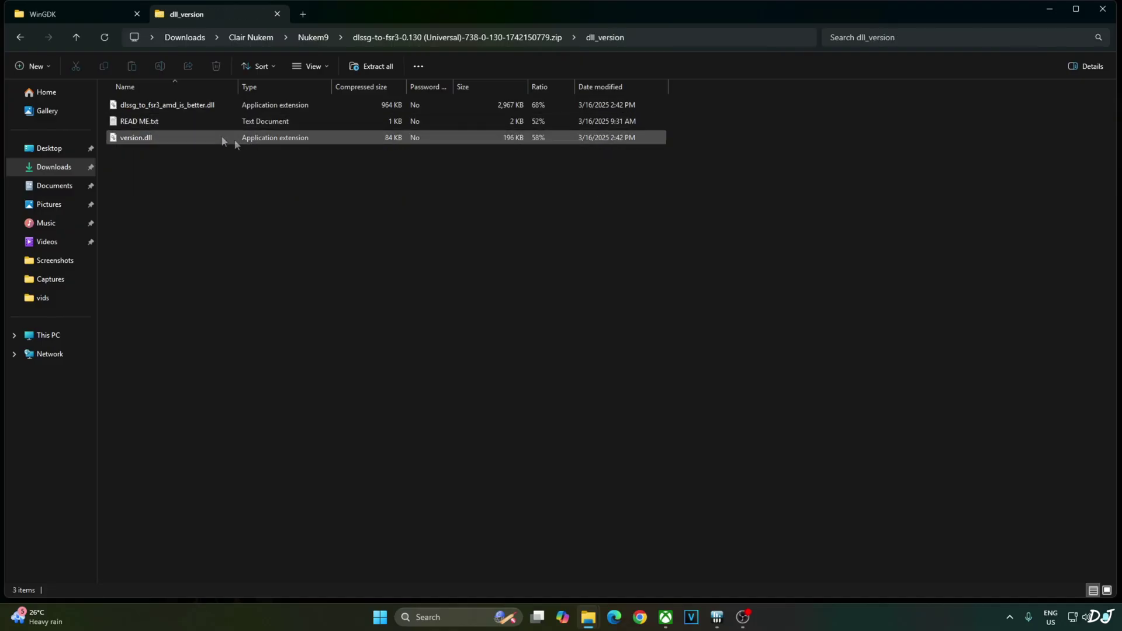
click(163, 107)
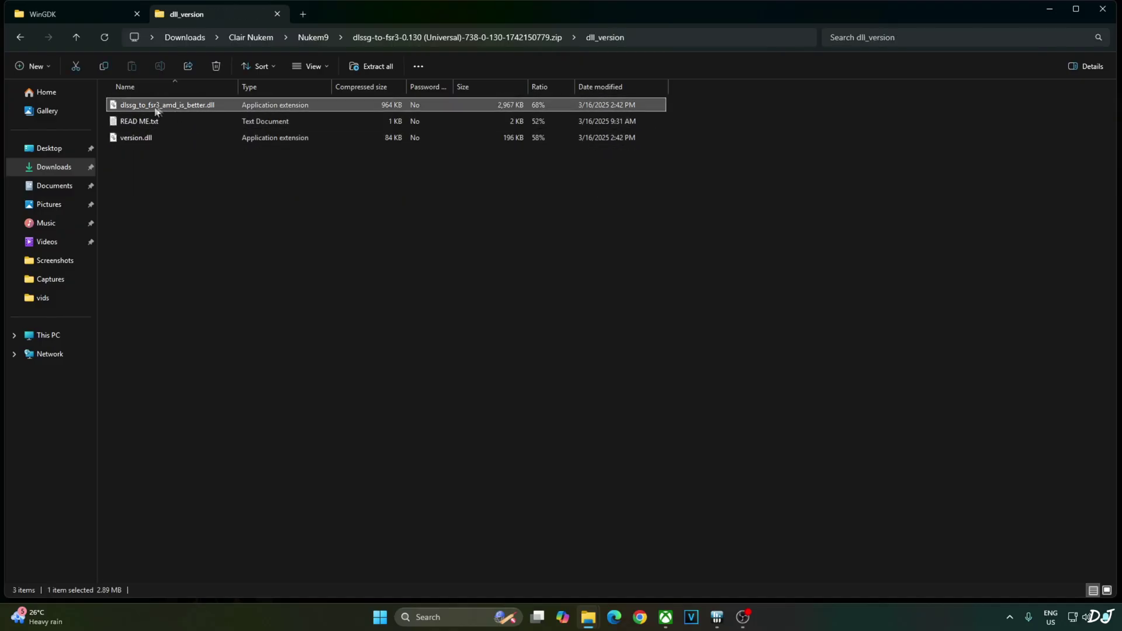
right_click(178, 109)
click(207, 146)
- Browse the game's files from the Xbox app and paste dlssg_to_fsr3_amd_is_better.dll into Content\Sandfall\Binaries\WinGDK
click(666, 617)
click(619, 256)
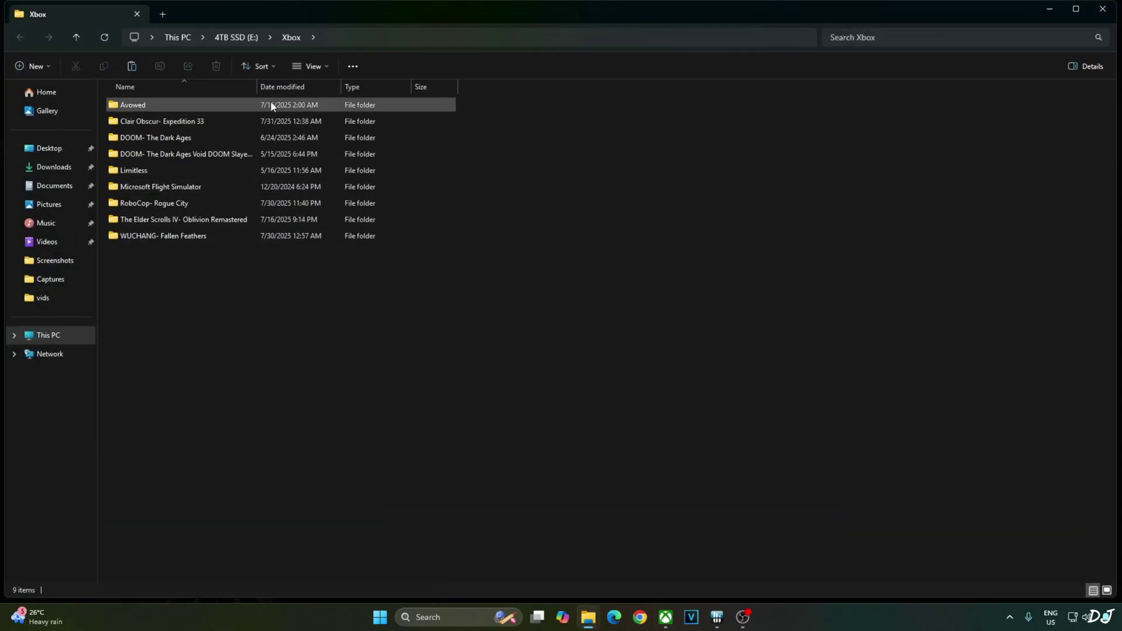
double_click(146, 122)
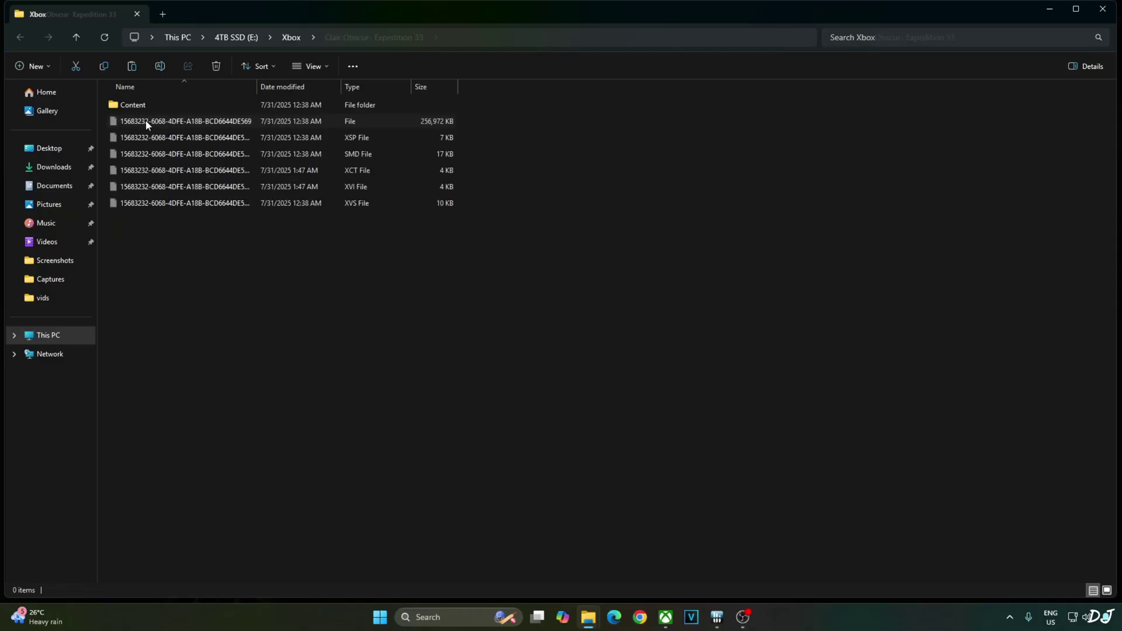
double_click(147, 107)
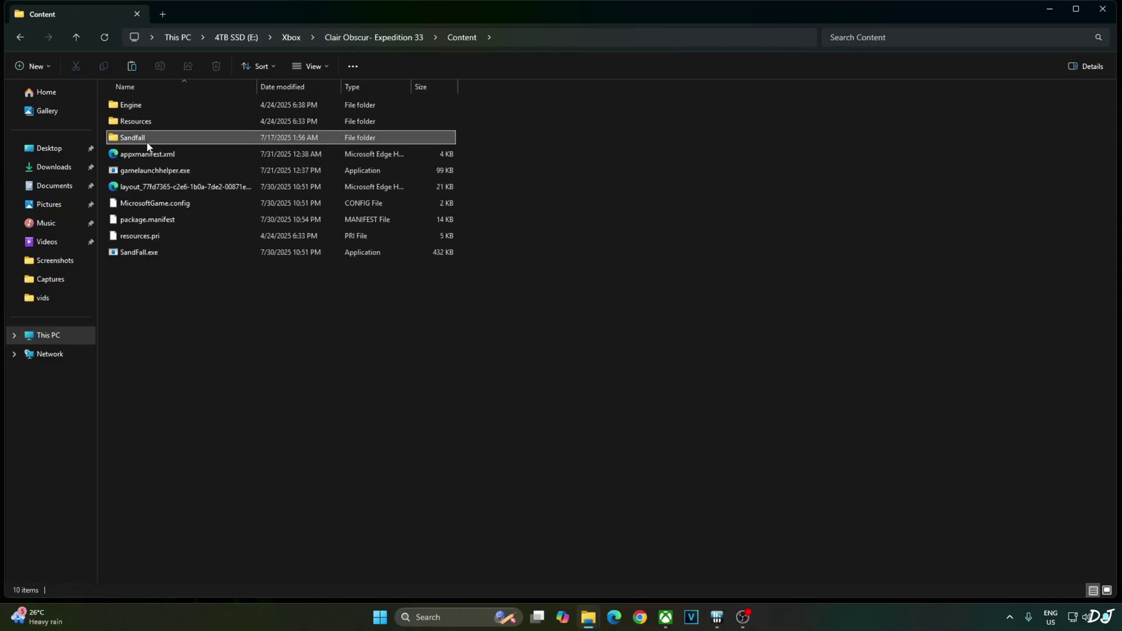
double_click(154, 139)
double_click(150, 106)
double_click(173, 108)
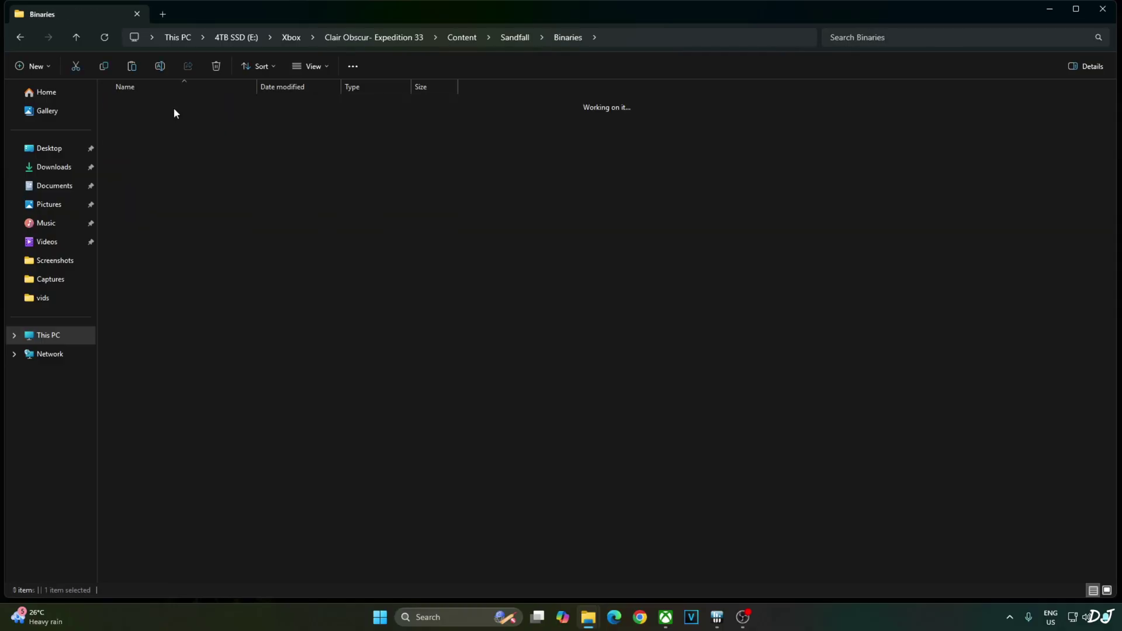
right_click(163, 279)
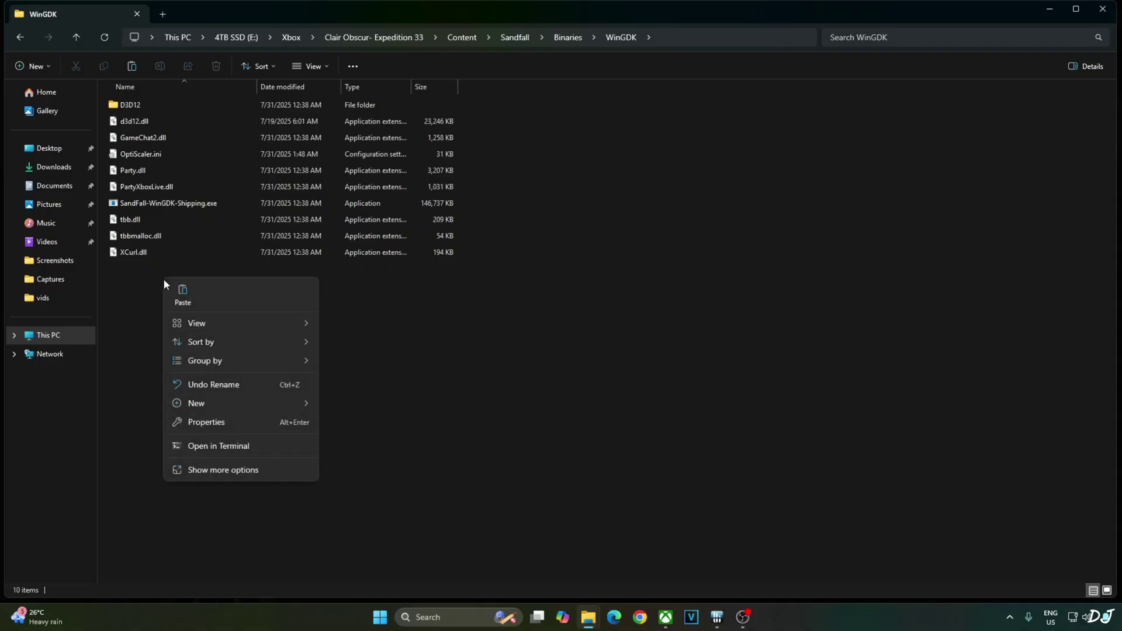
click(181, 290)
click(204, 339)
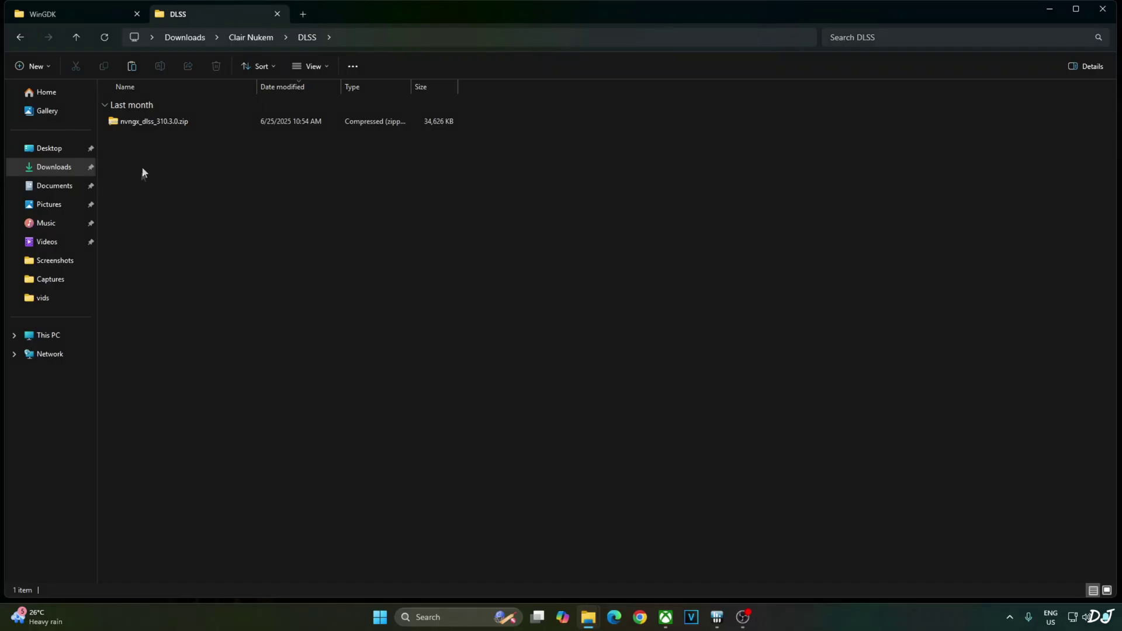
- Open the archive nvngx_dlss_310.3.0.zip and copy nvngx_dlss.dll
click(154, 123)
double_click(154, 122)
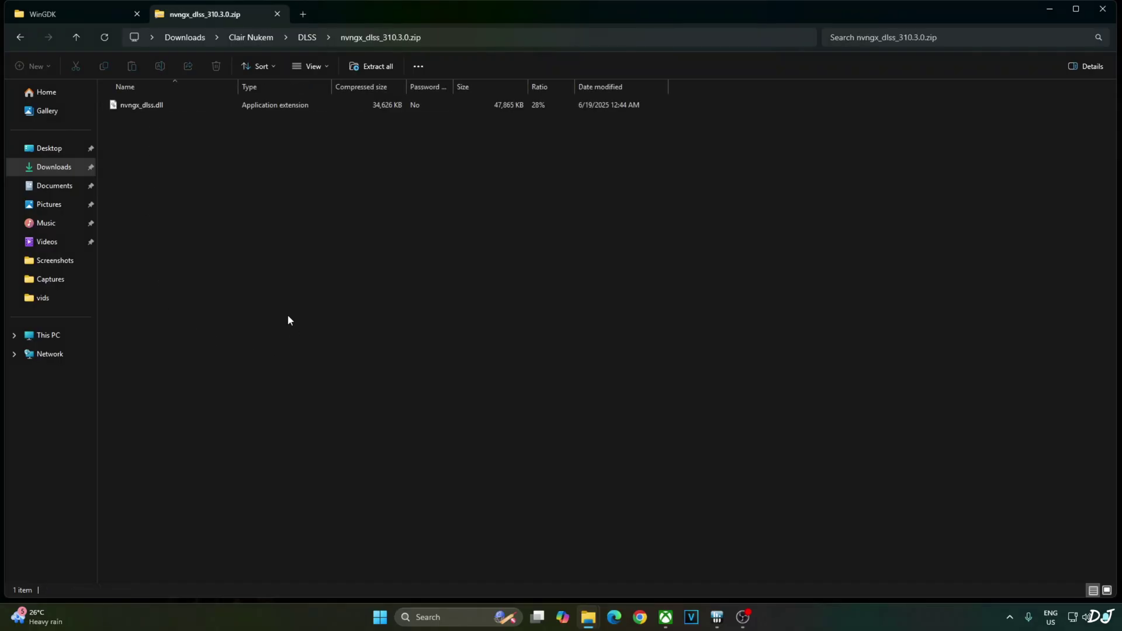
right_click(130, 108)
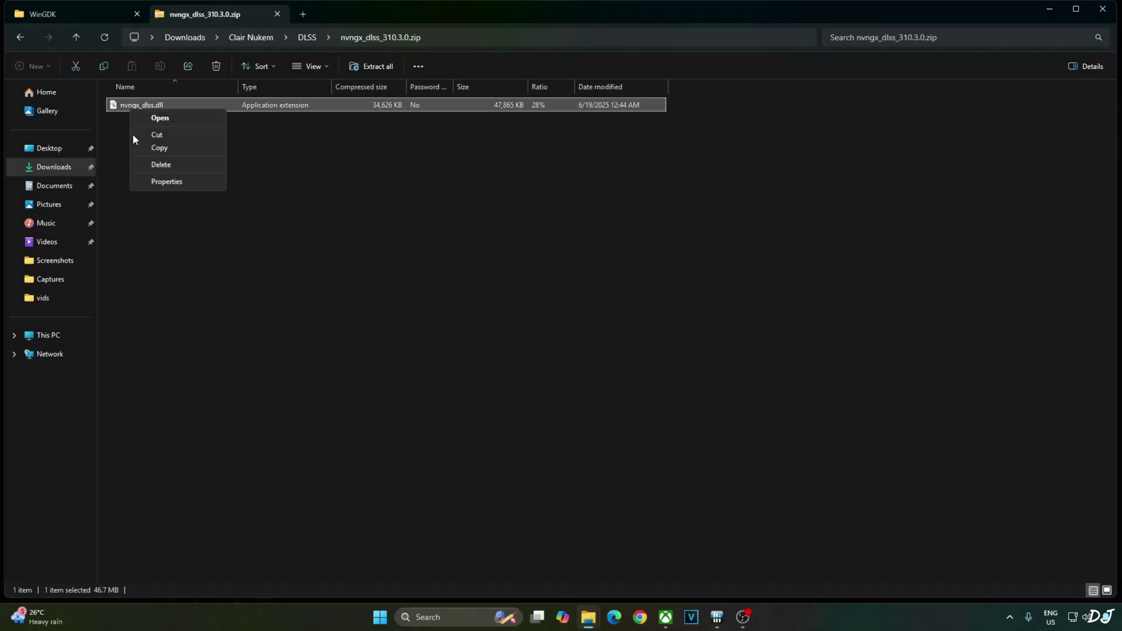
click(164, 150)
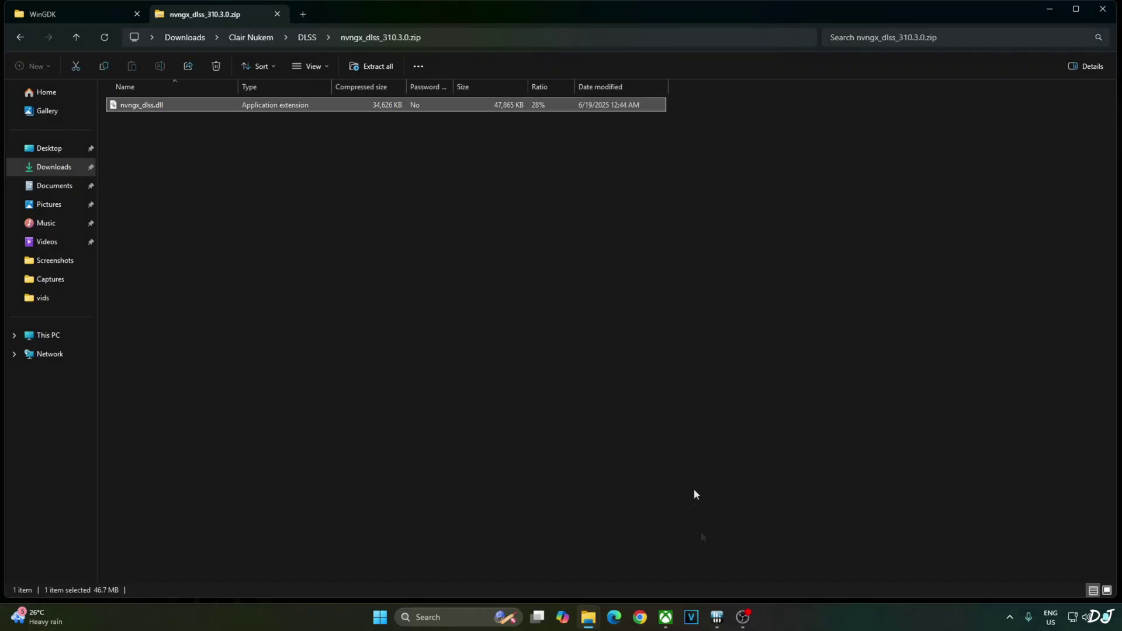
- Browse the game's files from the Xbox app to Content\Sandfall\Plugins\NVIDIA\DLSS\Binaries\ThirdParty\Win64
click(666, 617)
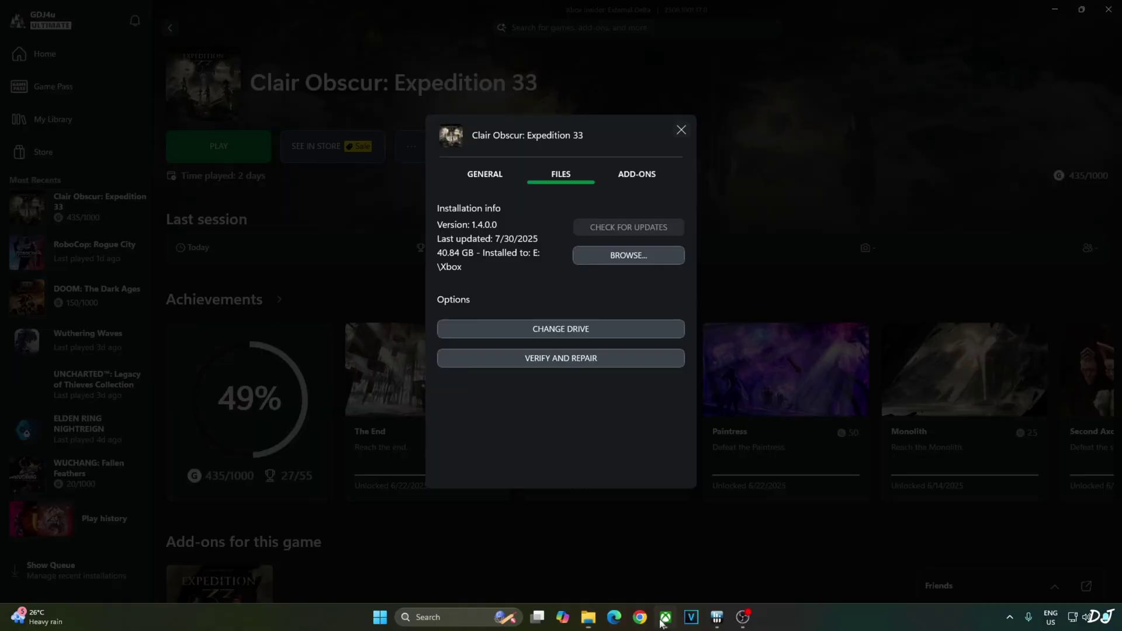
click(635, 260)
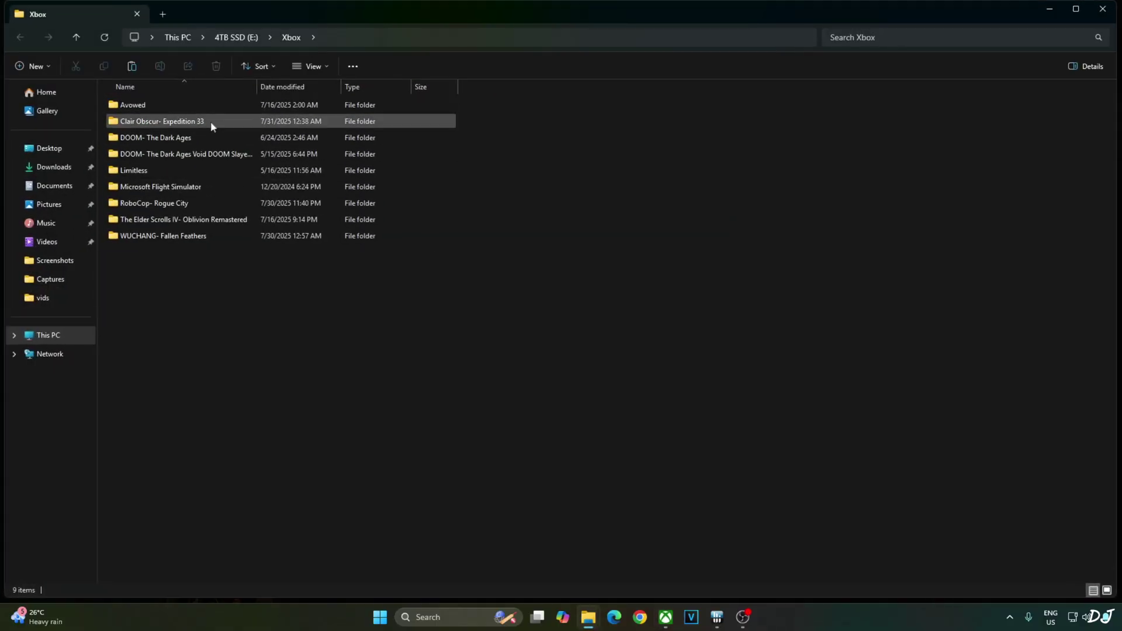
double_click(211, 121)
double_click(151, 106)
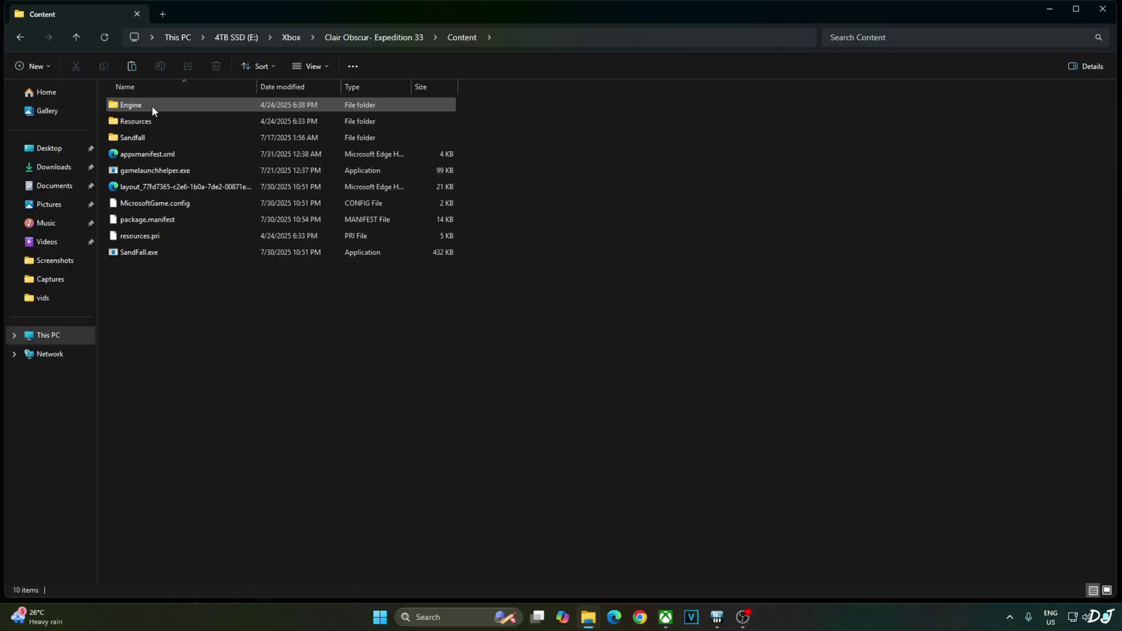
double_click(150, 138)
double_click(151, 138)
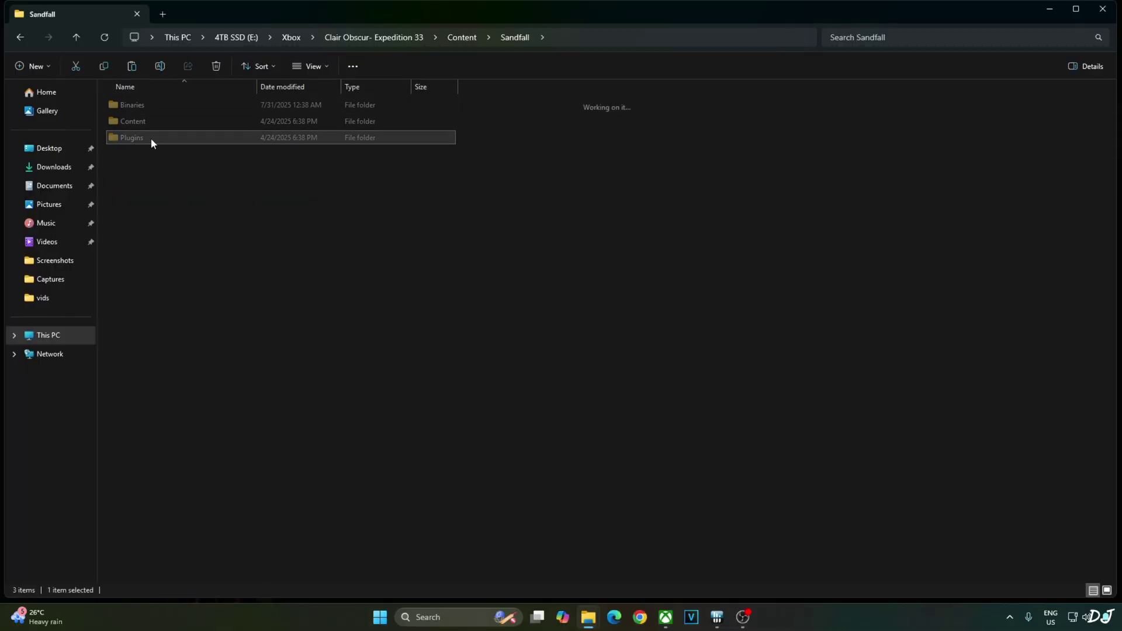
double_click(143, 106)
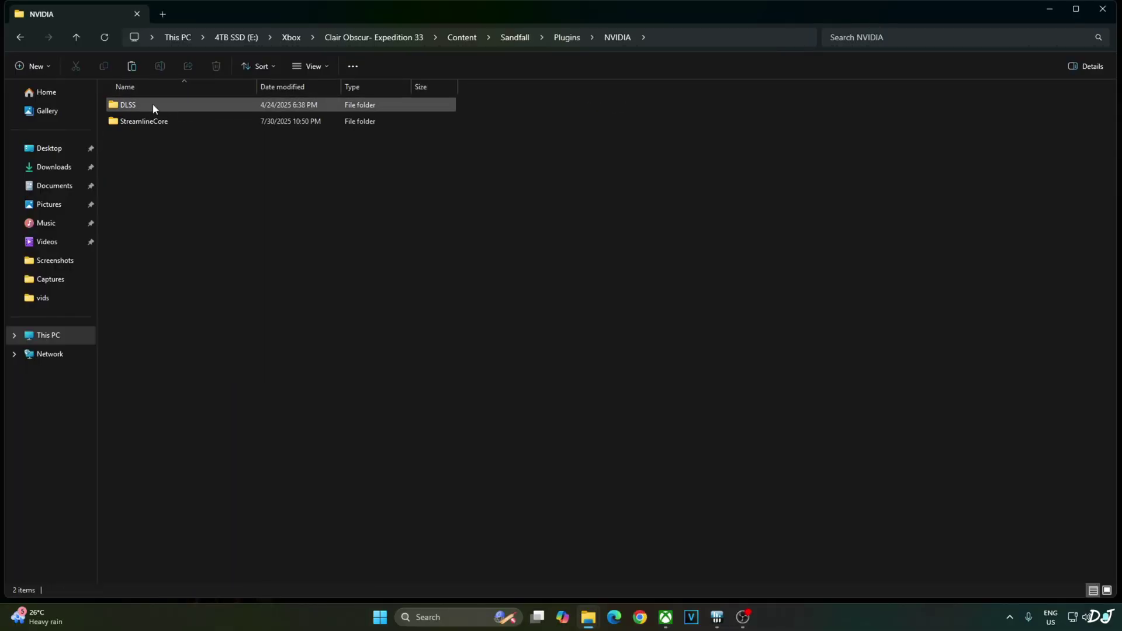
double_click(153, 104)
double_click(159, 105)
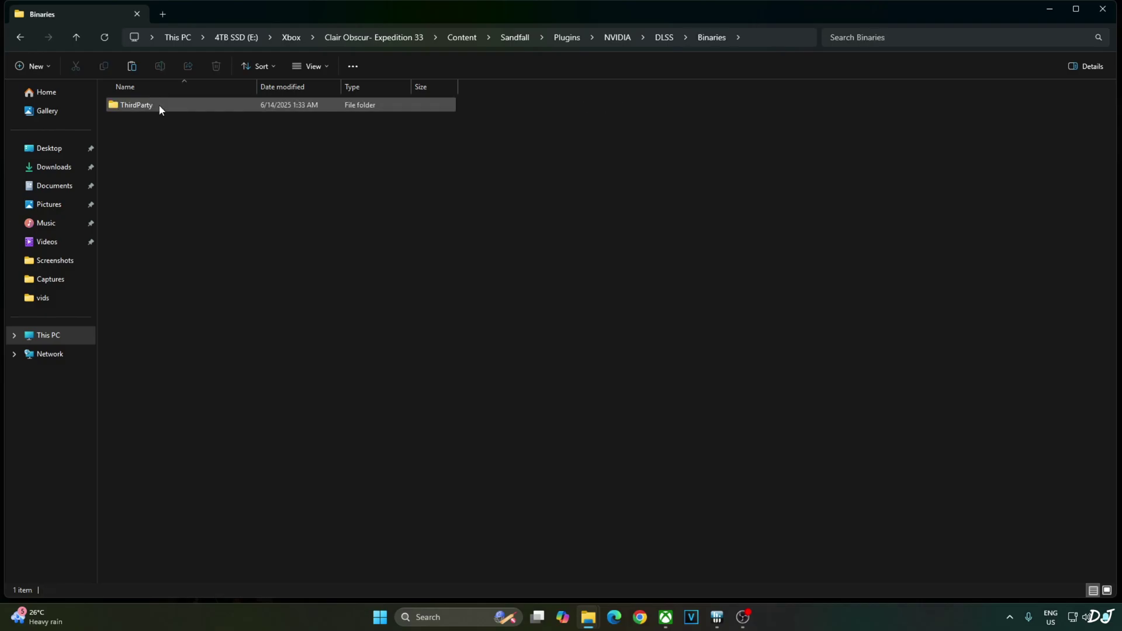
double_click(159, 105)
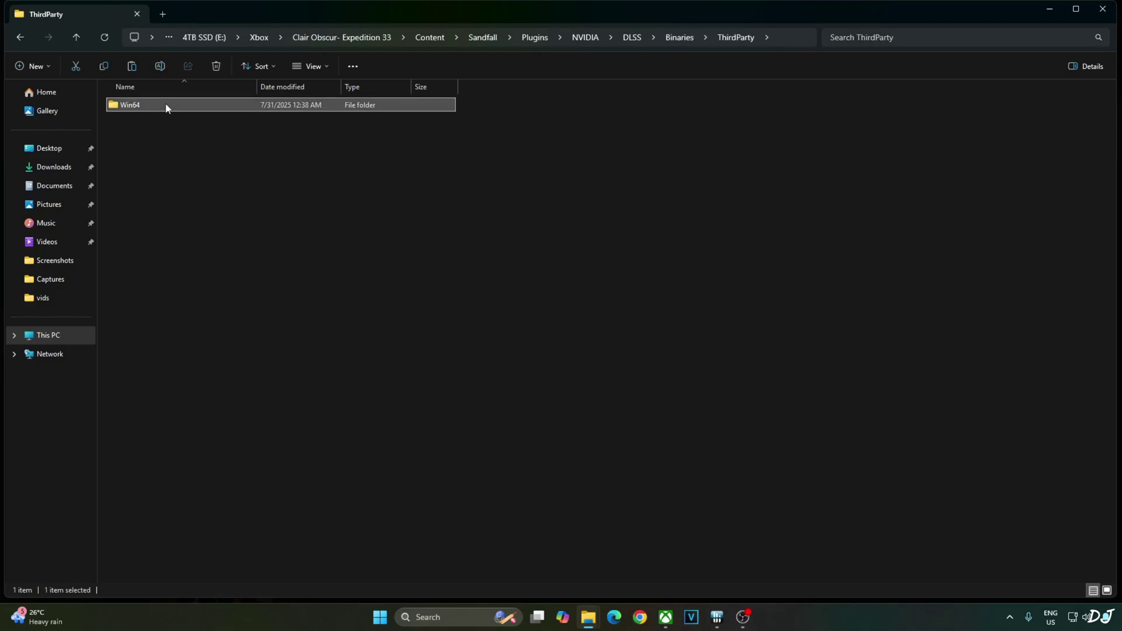
double_click(165, 106)
- Paste the copied nvngx_dlss.dll into the Win64 folder, replacing the existing file, and check the file's version
mouse_move(150, 108)
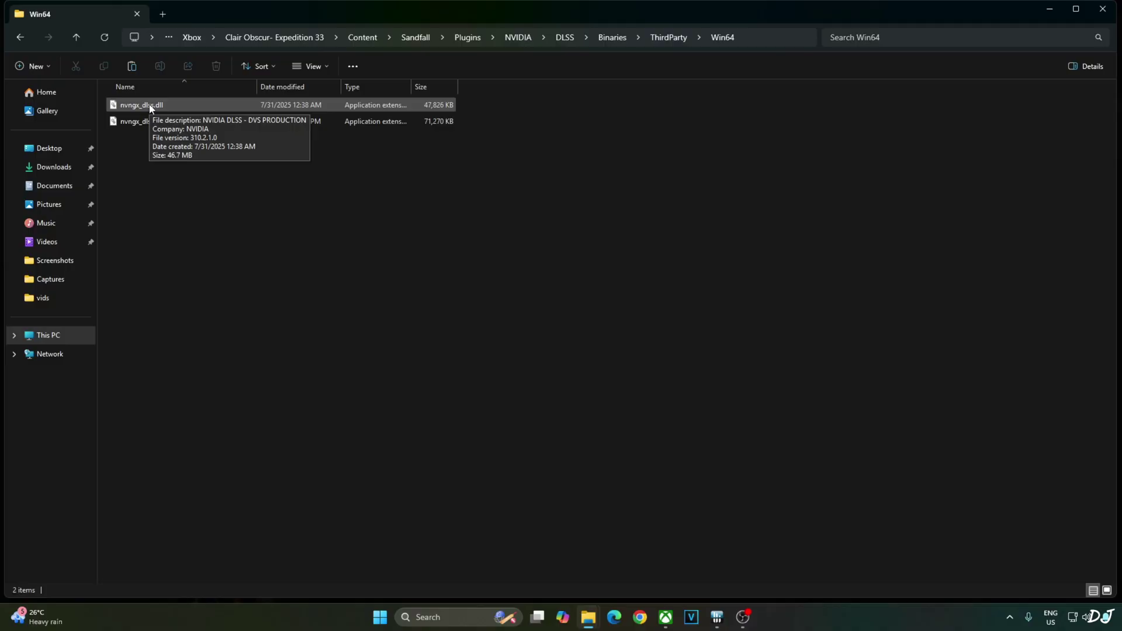
right_click(182, 180)
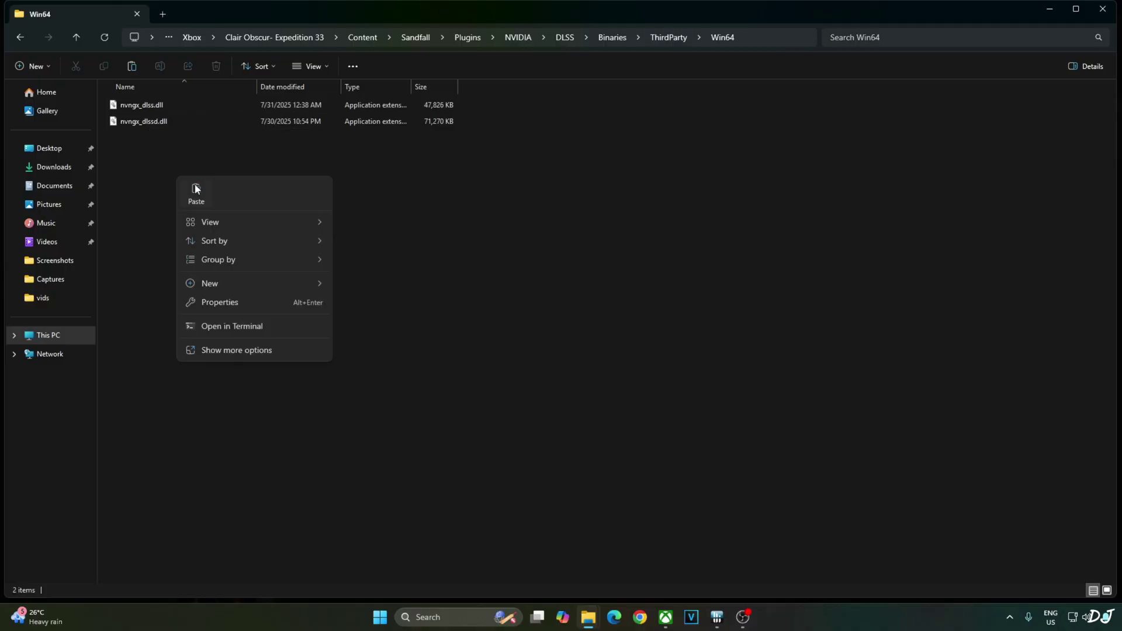
click(193, 188)
click(511, 213)
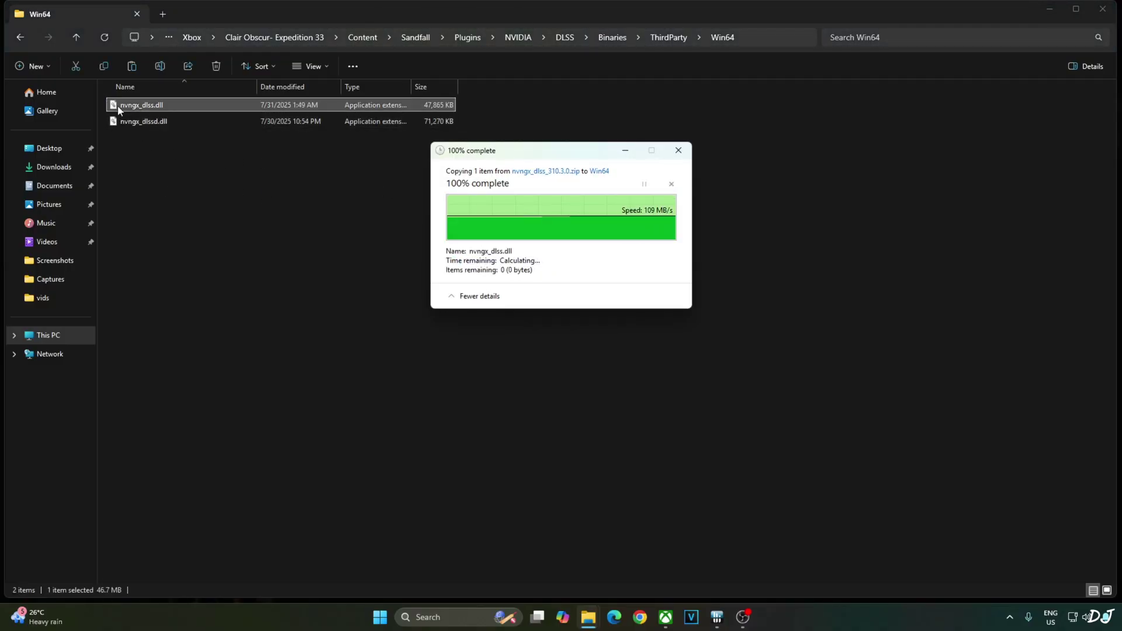
mouse_move(140, 107)
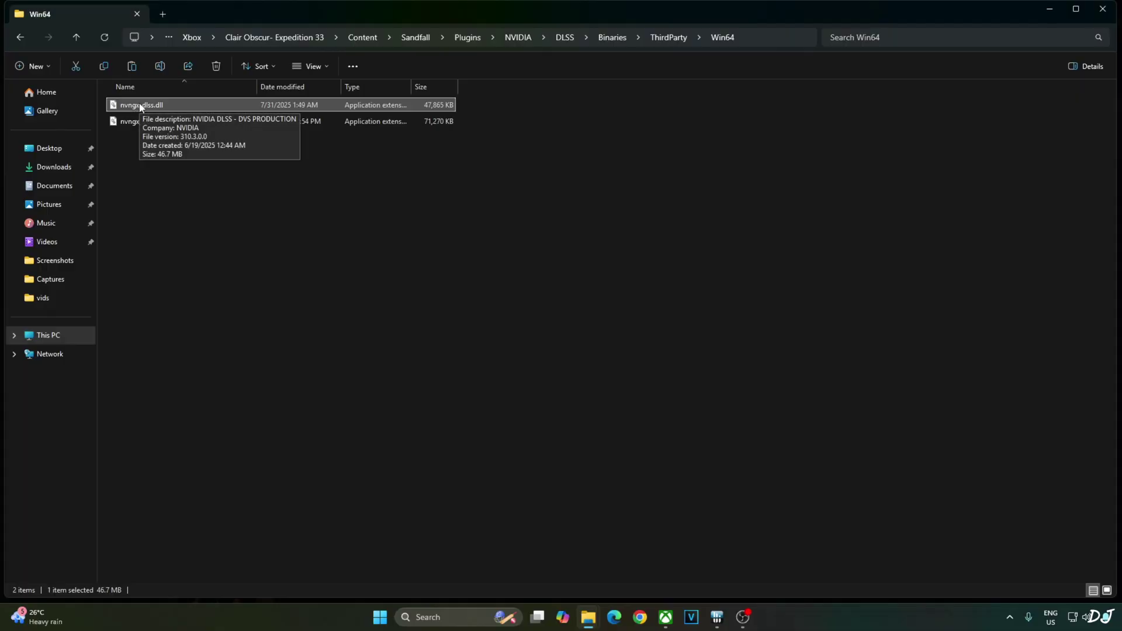
click(167, 236)
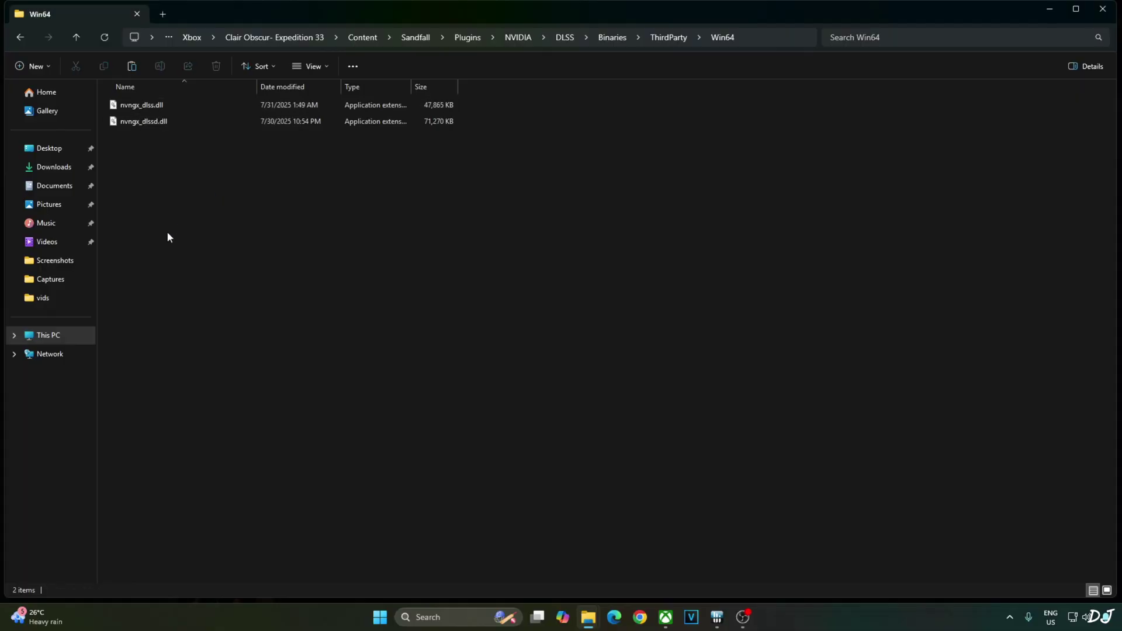
- Copy ClairObscurFix.asi, ClairObscurFix.ini and dsound.dll from Sandfall\Binaries\WinGDK in the ClairObscurFix (Xbox) archive in the clairobscurfix folder
click(163, 13)
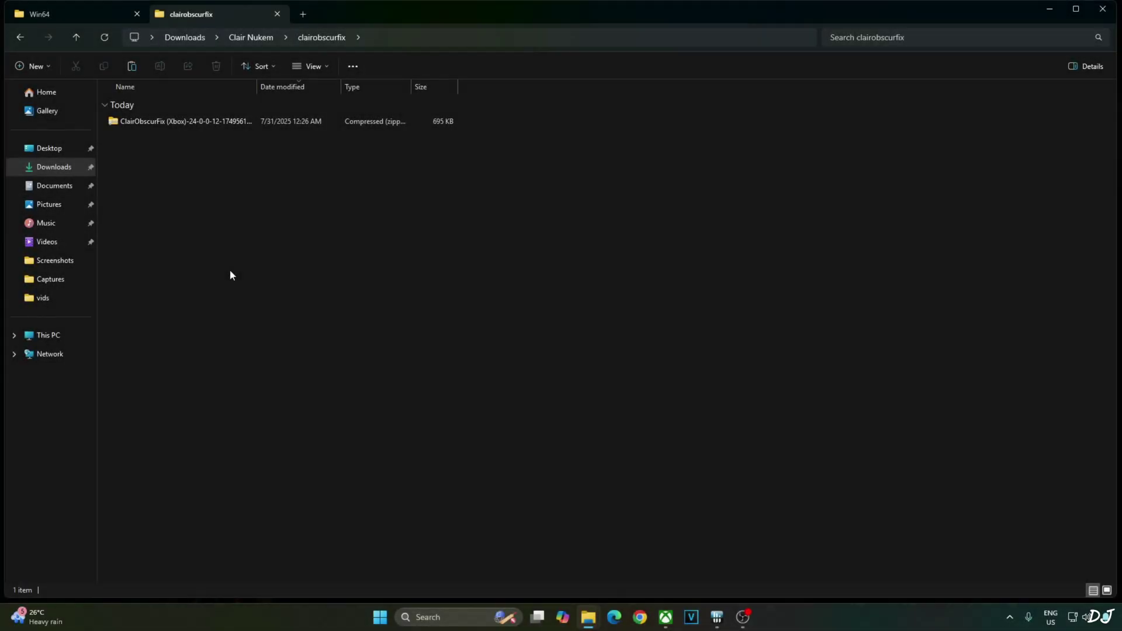
double_click(180, 121)
double_click(142, 109)
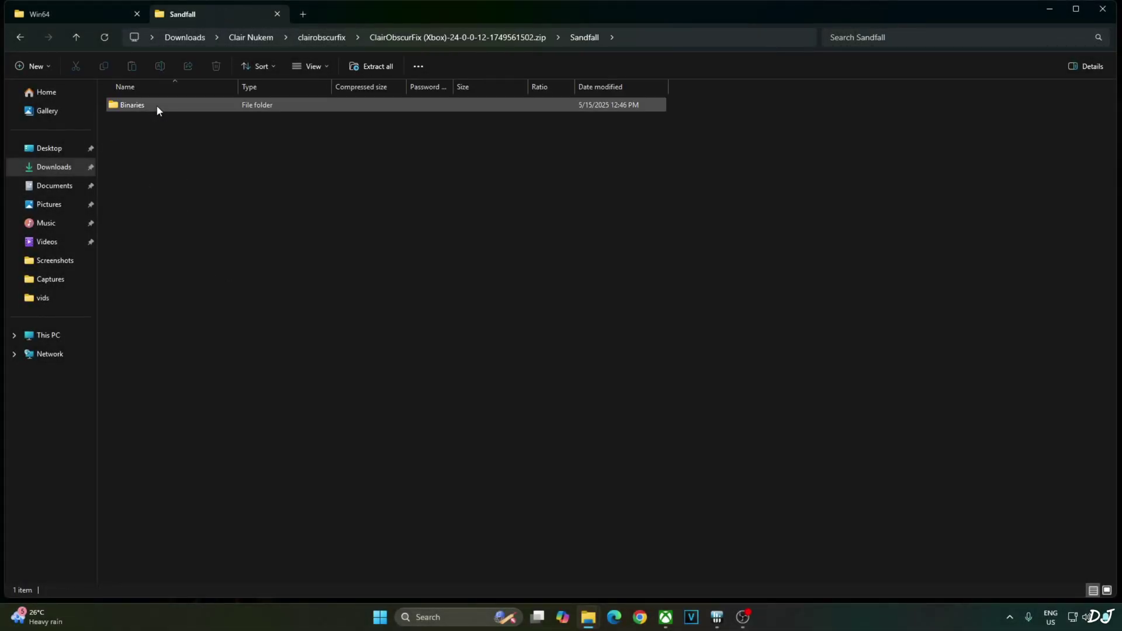
double_click(156, 106)
double_click(157, 107)
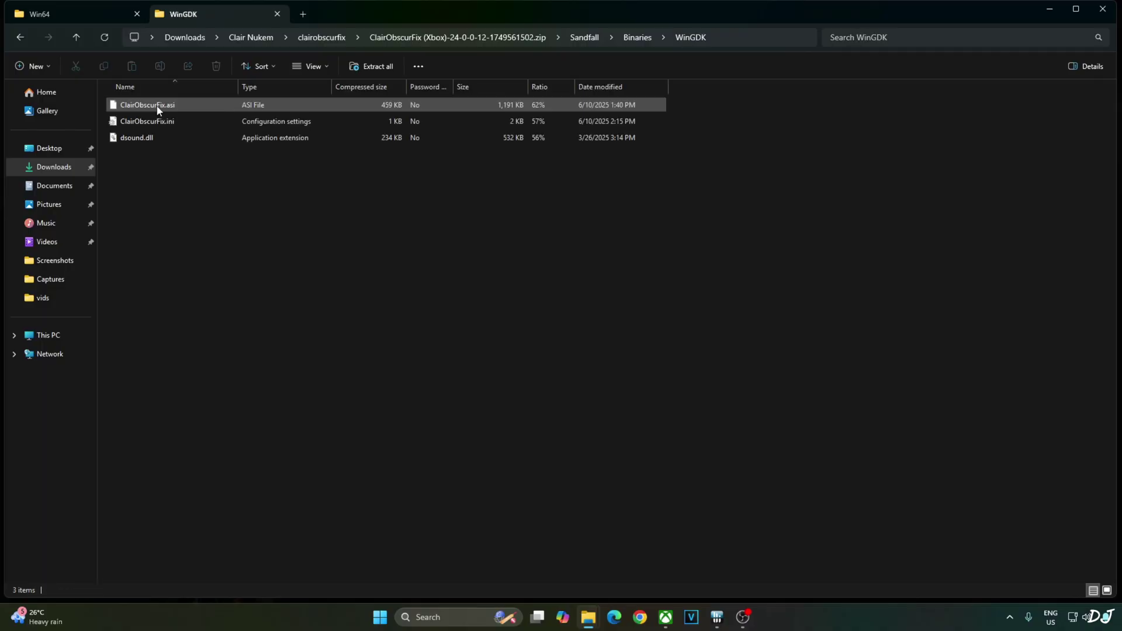
drag(144, 202, 136, 101)
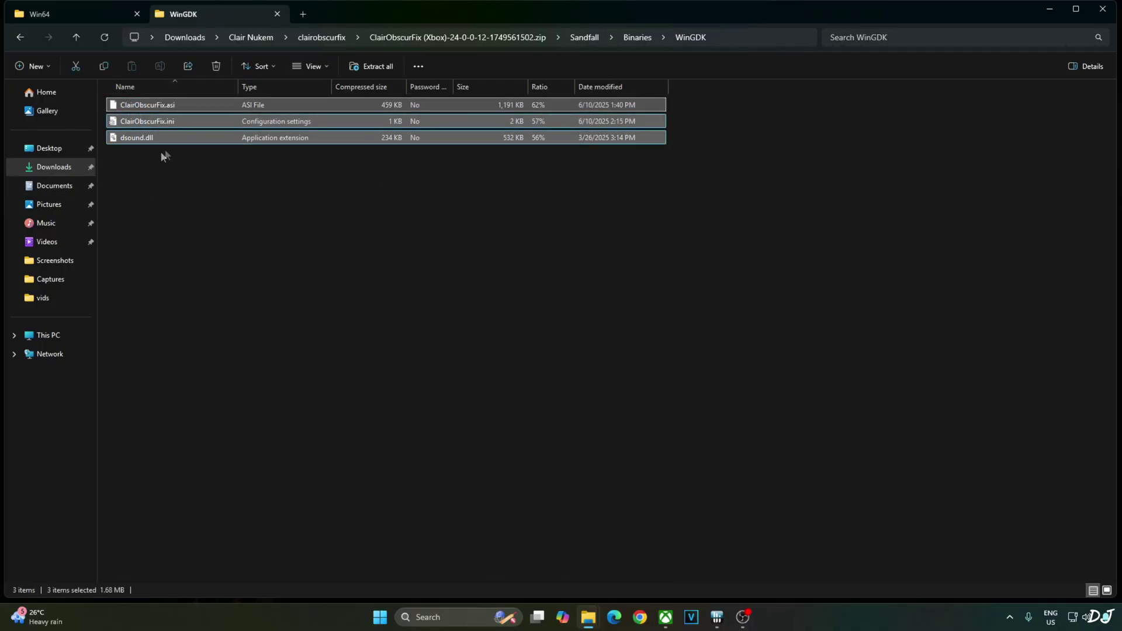
right_click(142, 140)
click(167, 178)
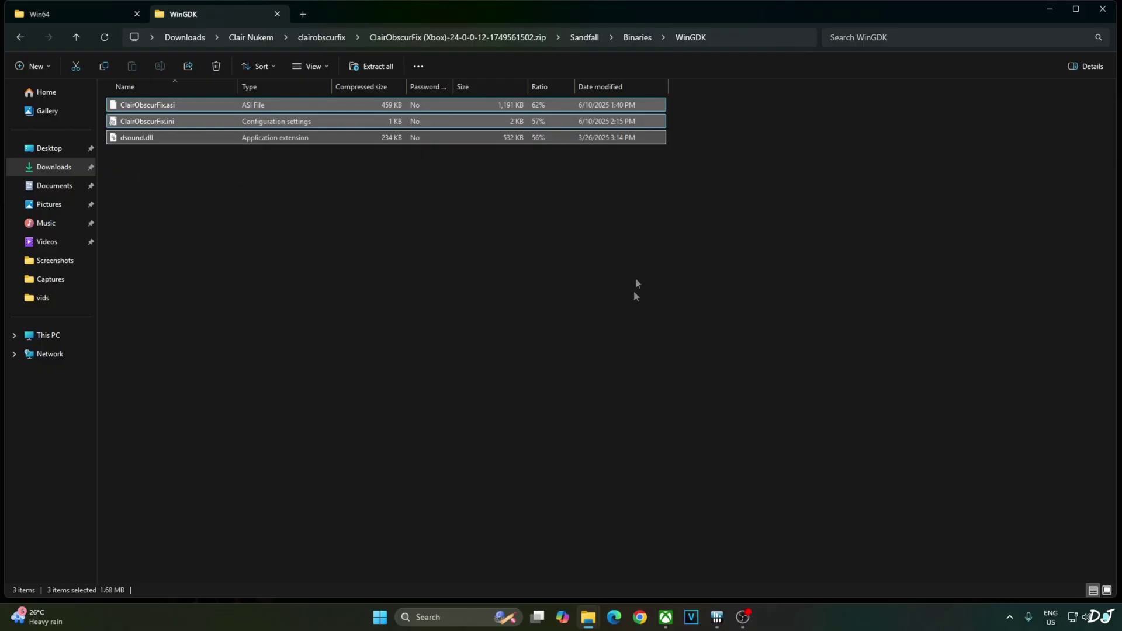
- Browse the game's files from the Xbox app and paste the three ClairObscurFix files into Content\Sandfall\Binaries\WinGDK
click(666, 618)
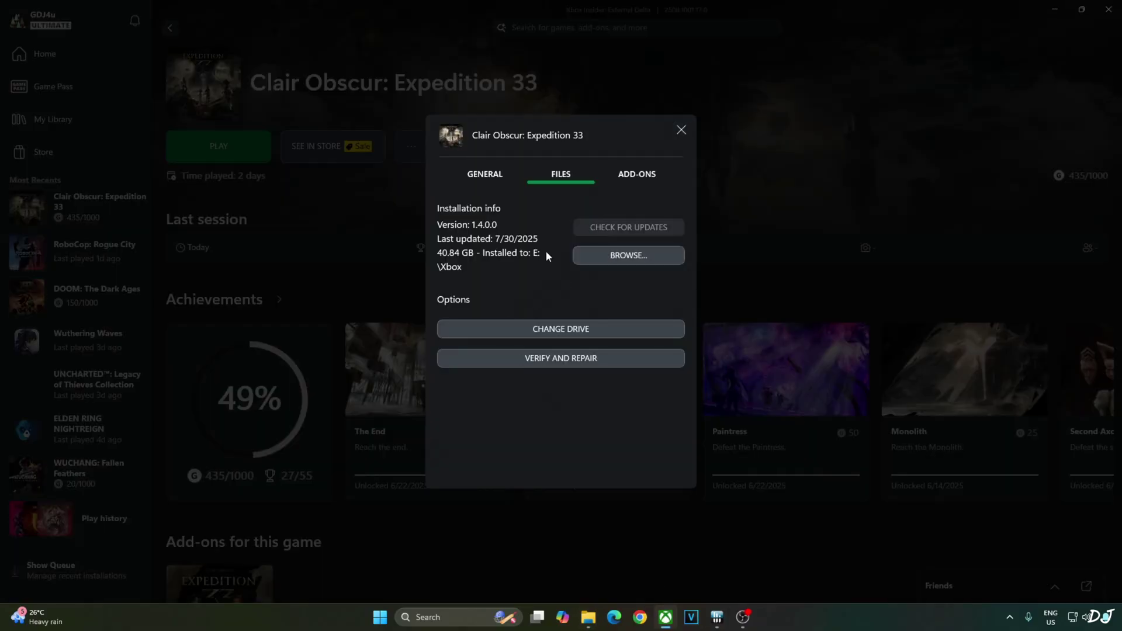
click(609, 254)
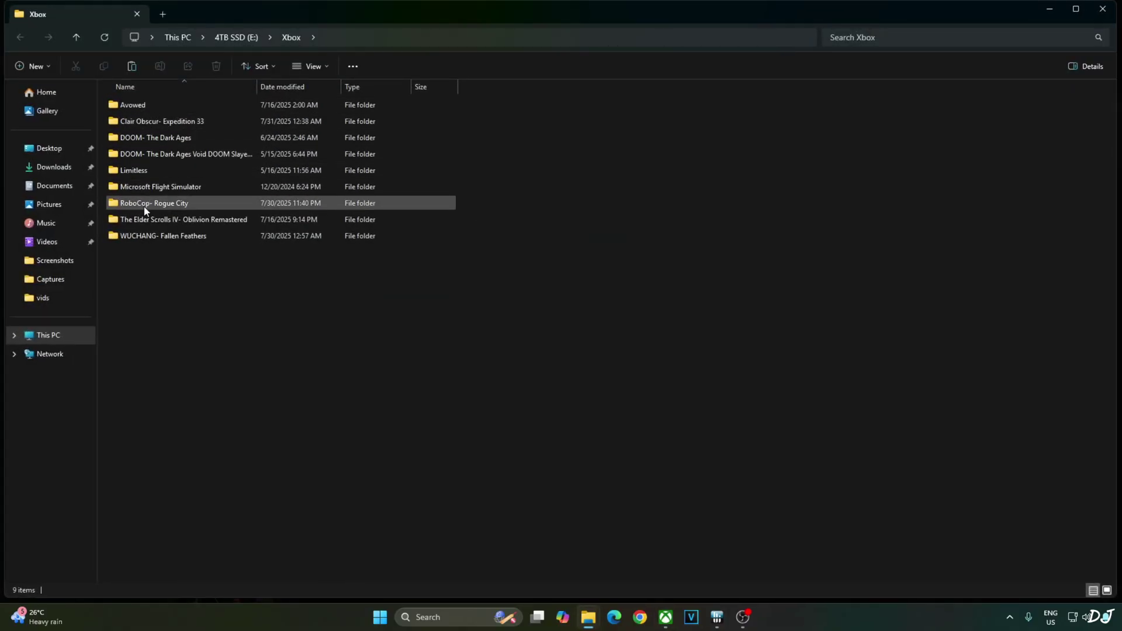
double_click(144, 123)
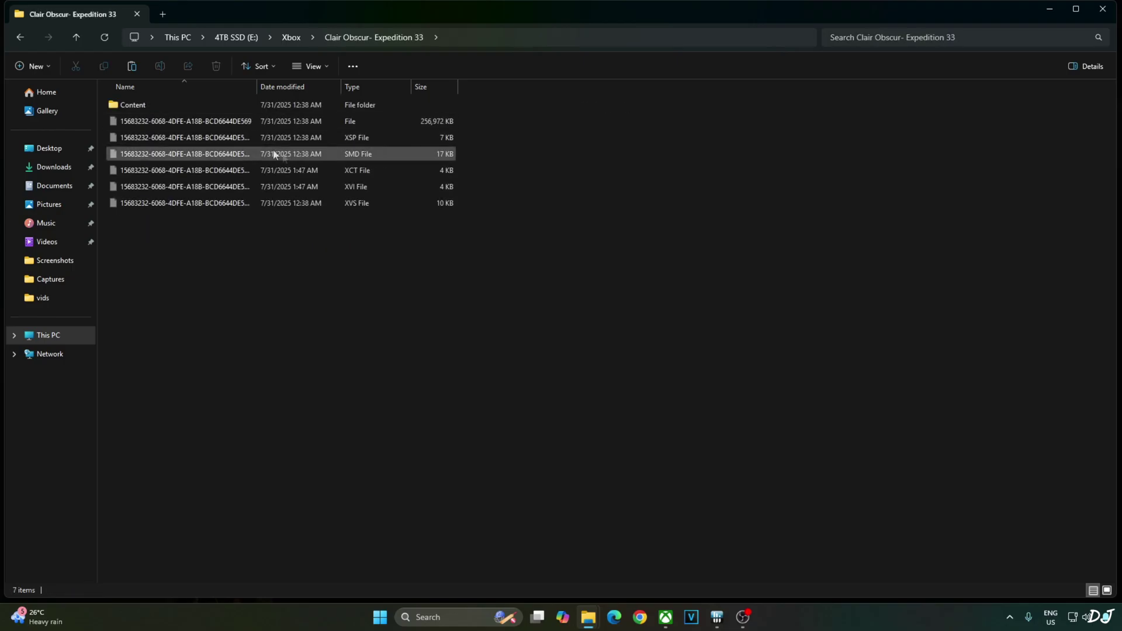
double_click(150, 106)
double_click(154, 137)
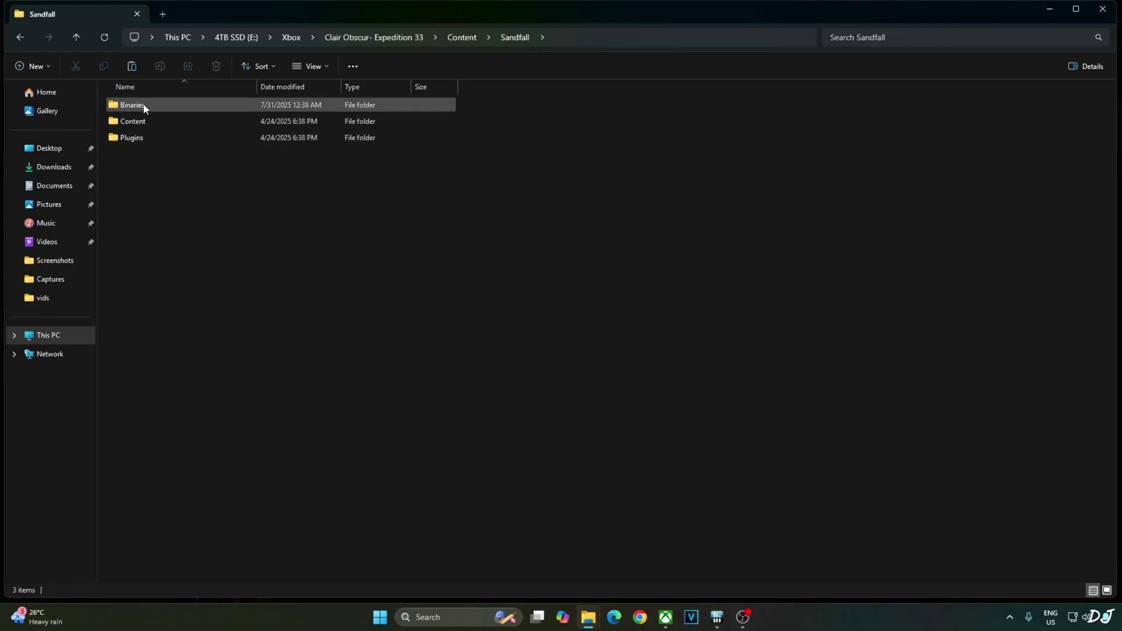
double_click(170, 106)
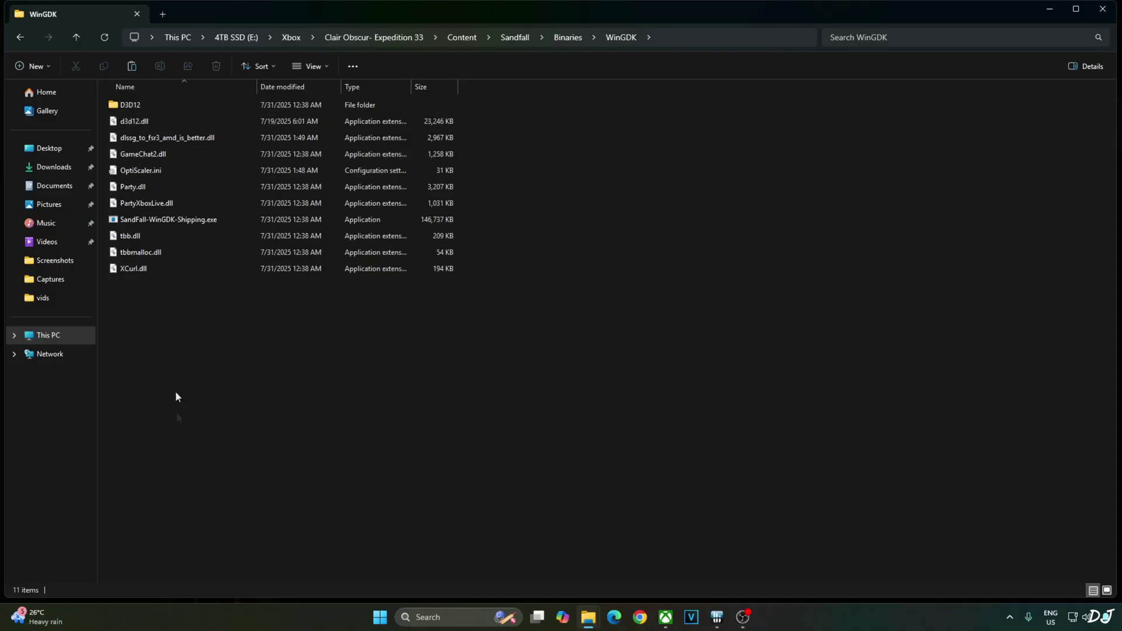
right_click(167, 297)
click(184, 312)
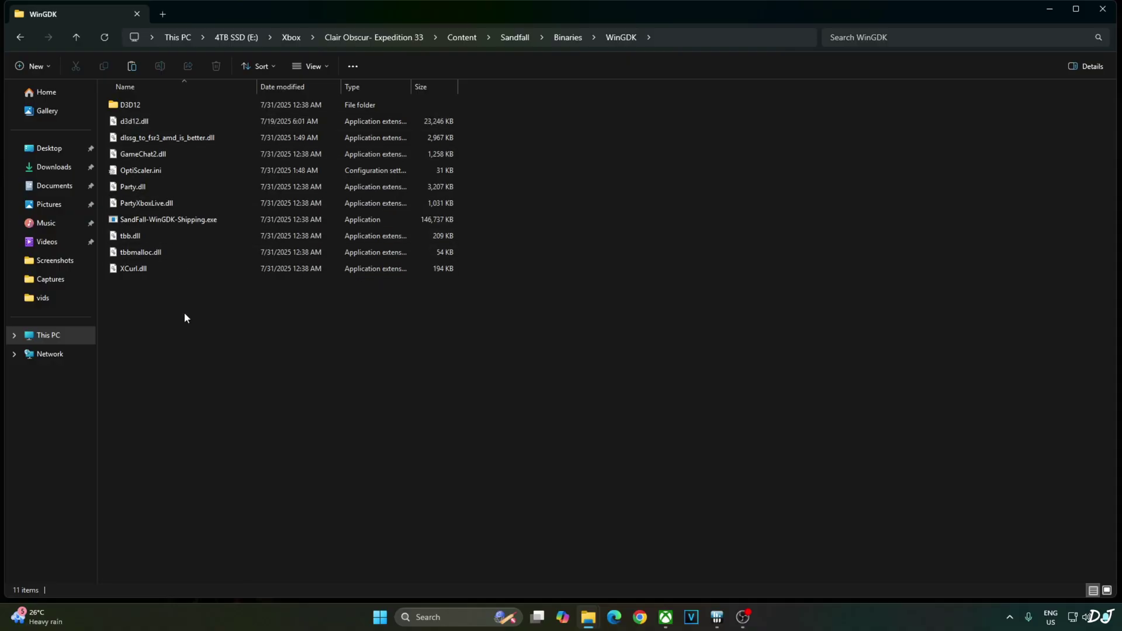
click(359, 354)
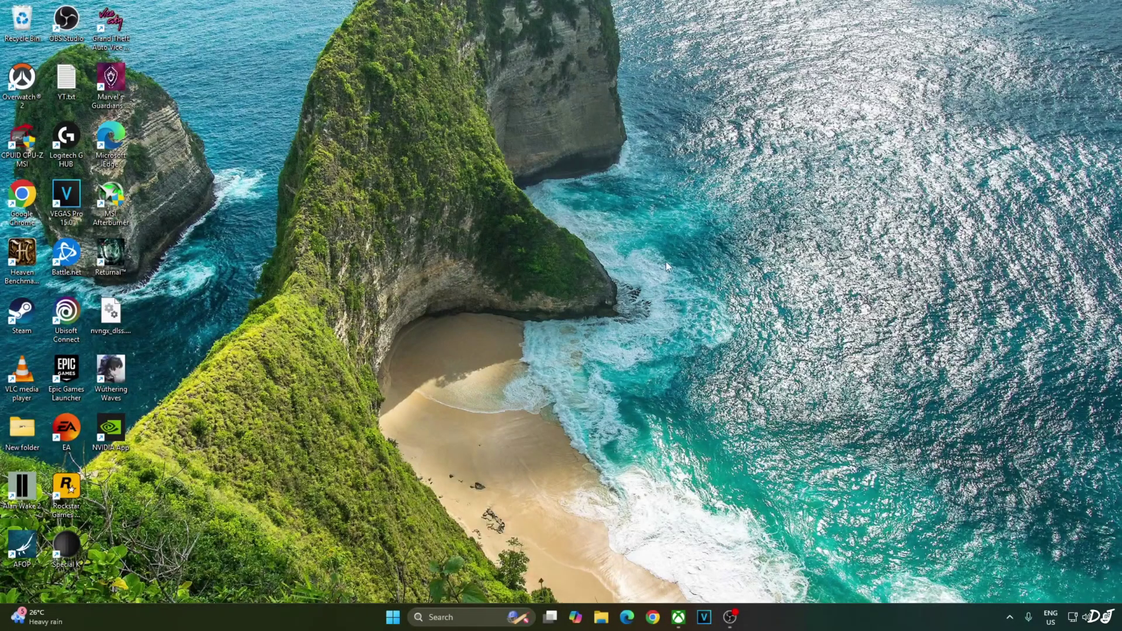
- Check hardware-accelerated GPU scheduling and variable refresh rate in the advanced graphics settings of Windows Settings
right_click(665, 265)
click(706, 413)
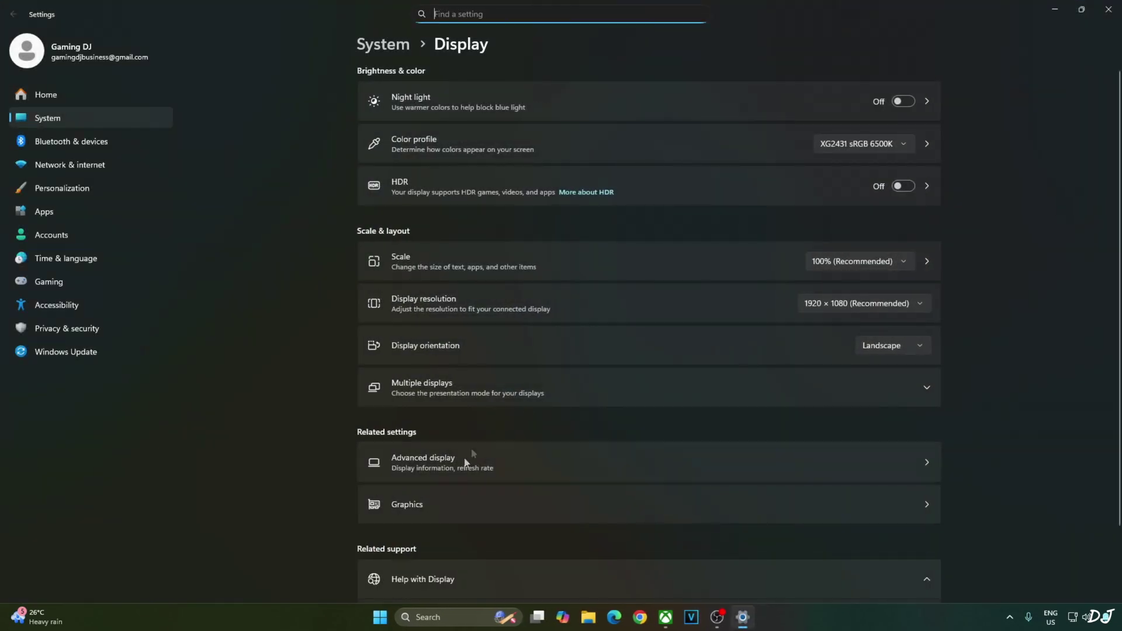
click(442, 505)
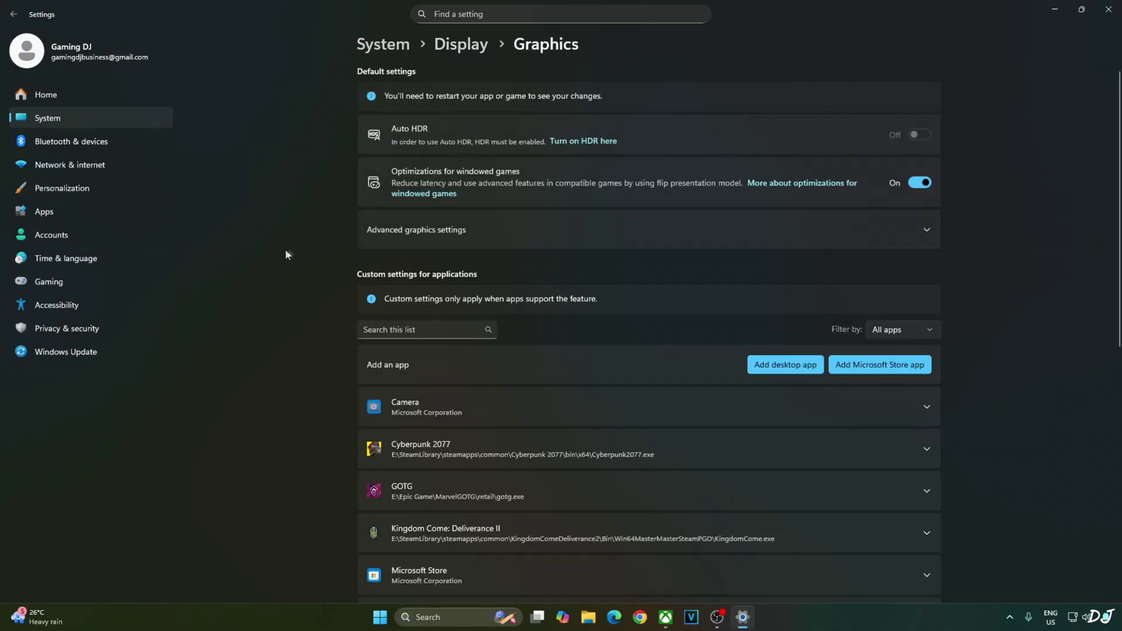
click(429, 239)
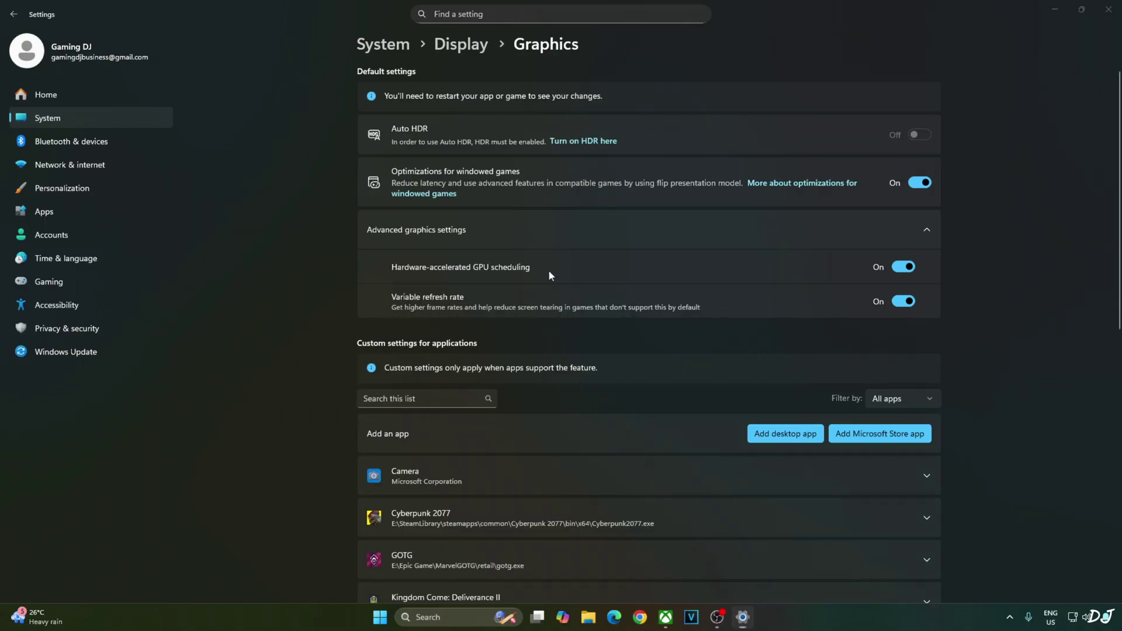
- Review the 3D program settings for Clair Obscur: Expedition 33, the G-SYNC setup and the G-SYNC Compatible Indicator in NVIDIA Control Panel, then close it
key(super)
text(nv)
click(393, 285)
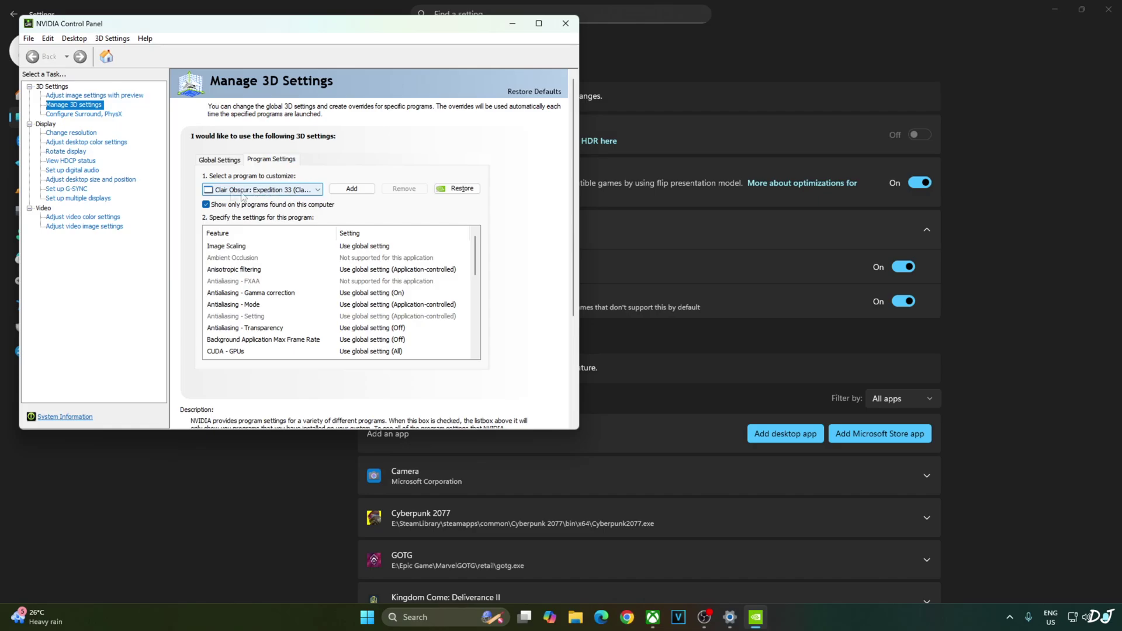
drag(475, 263, 481, 355)
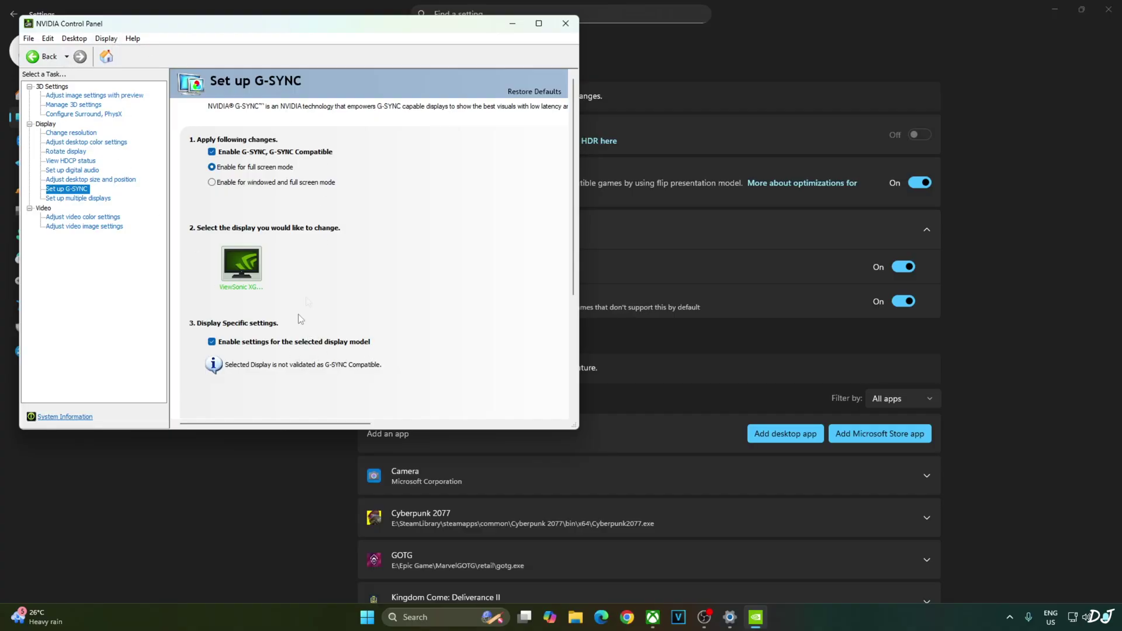
click(106, 39)
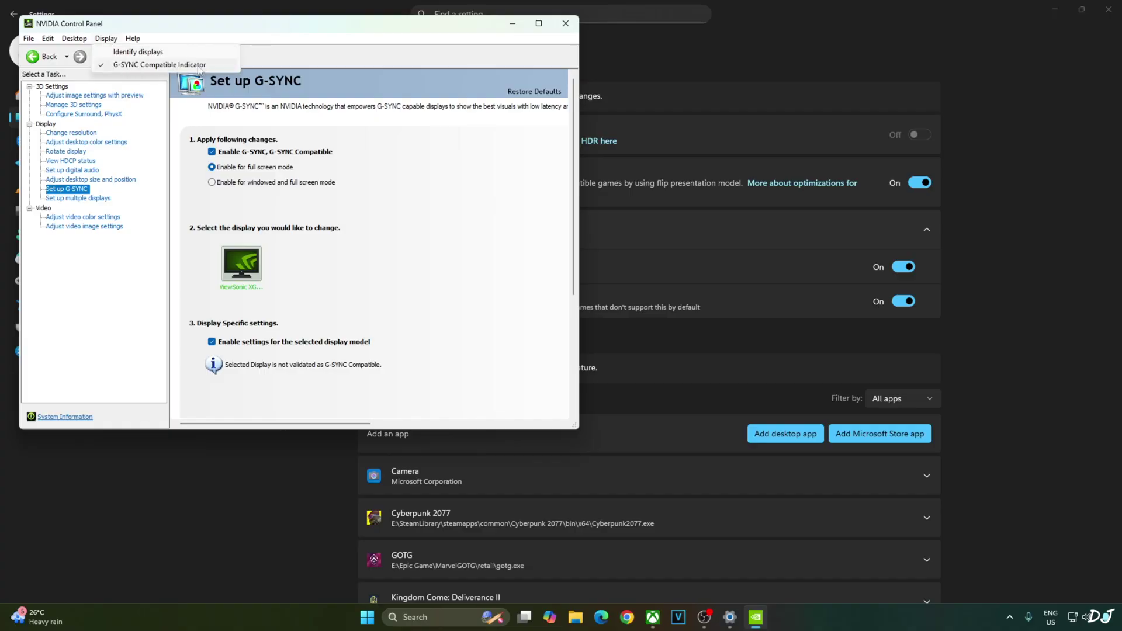
click(562, 24)
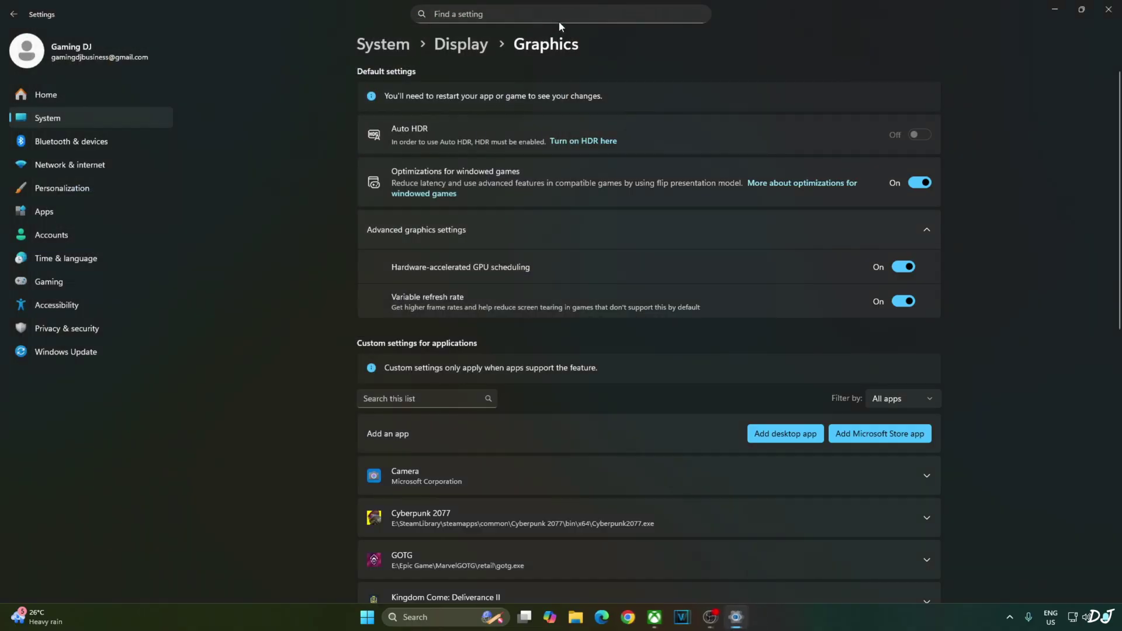
- Switch to the Xbox app, close the game's file management dialog, show the NVIDIA performance overlay and launch Clair Obscur: Expedition 33
click(668, 620)
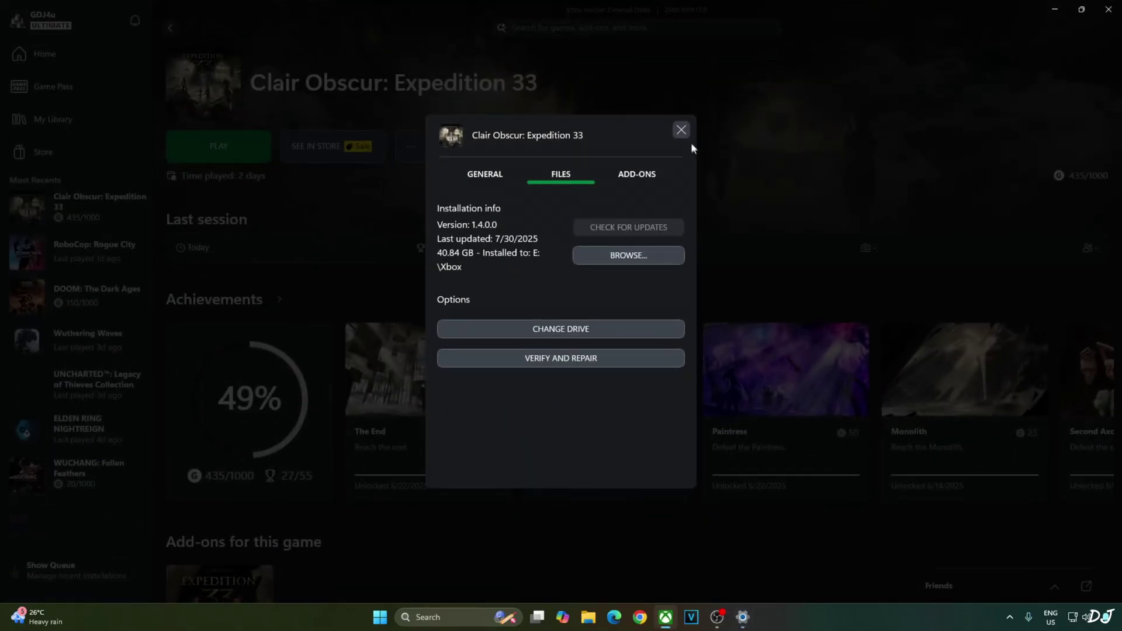
click(680, 132)
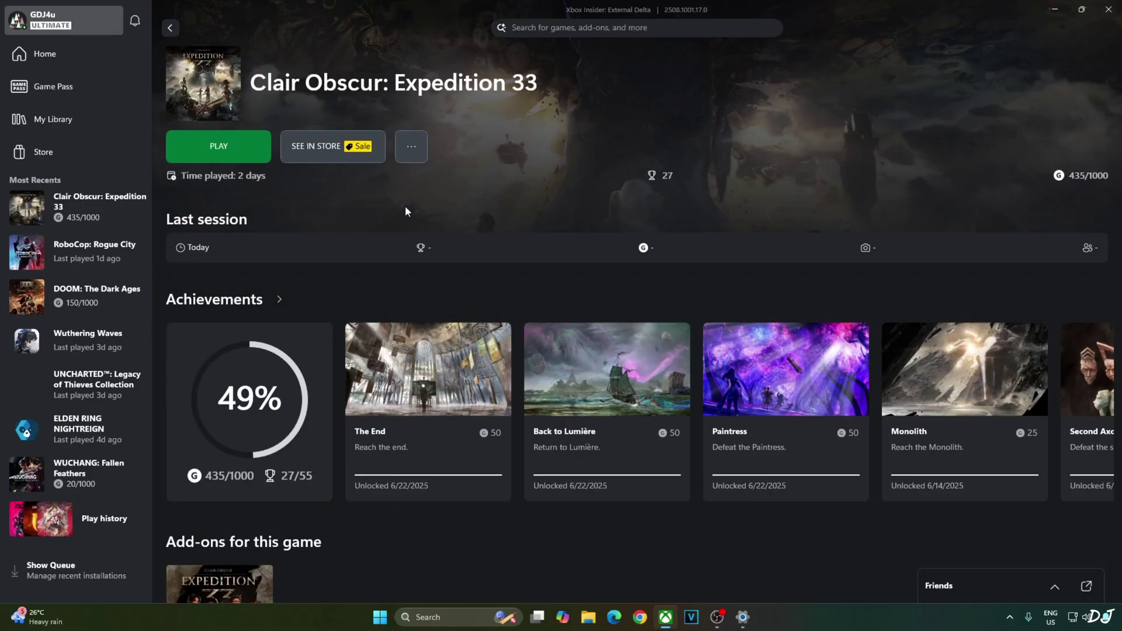
key(alt+r)
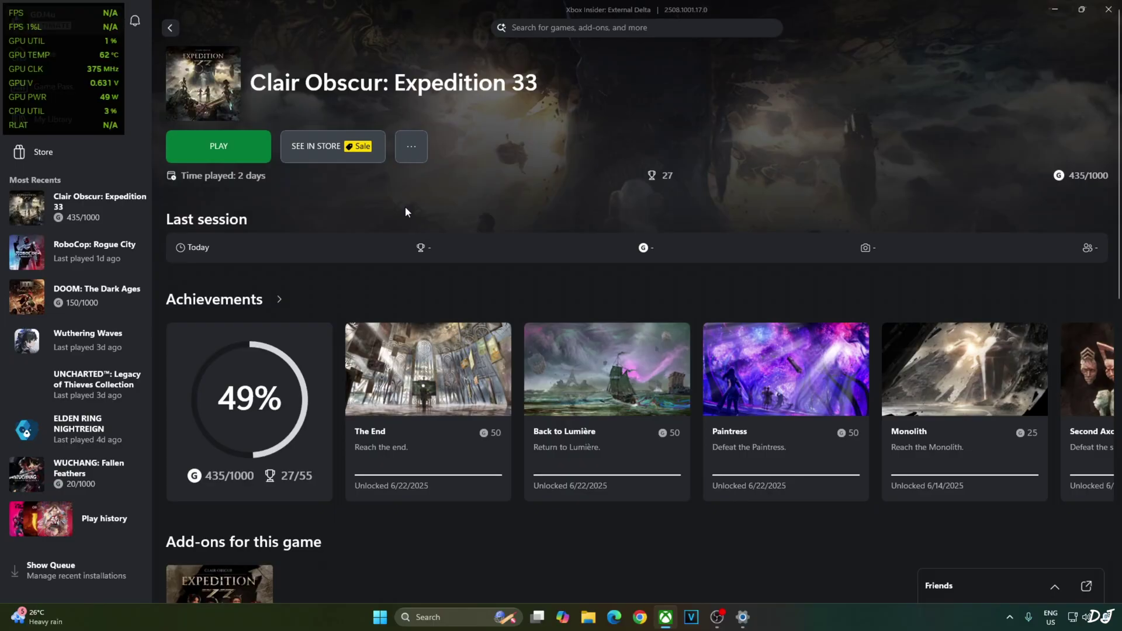
click(234, 159)
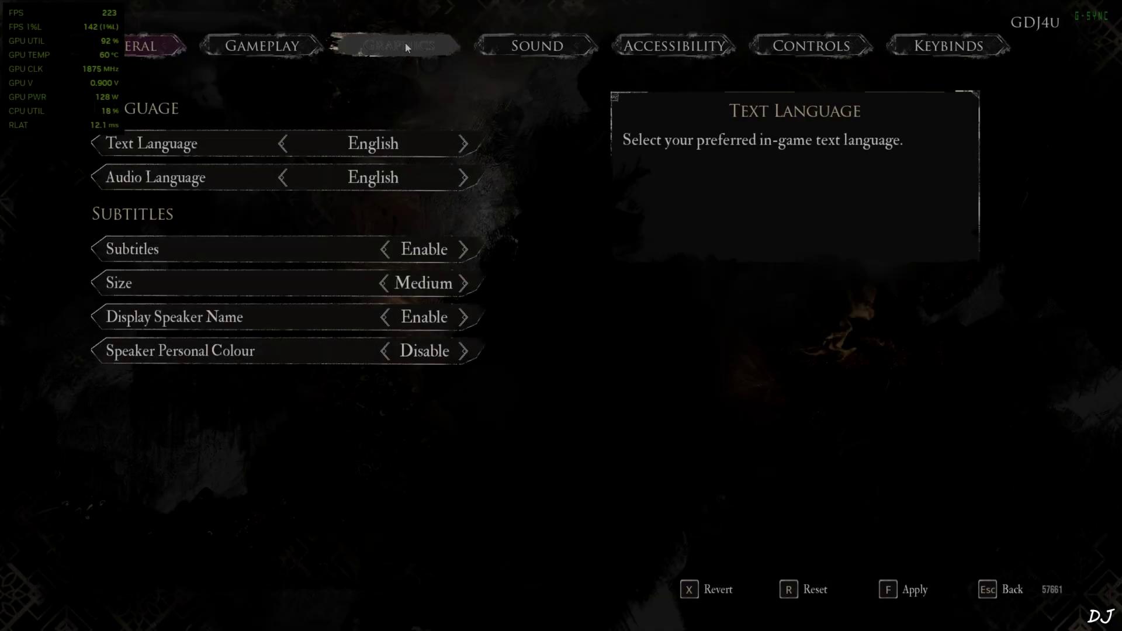
- Review the game's graphics settings, from upscaling and frame generation through post process, rendering and widescreen options
click(405, 43)
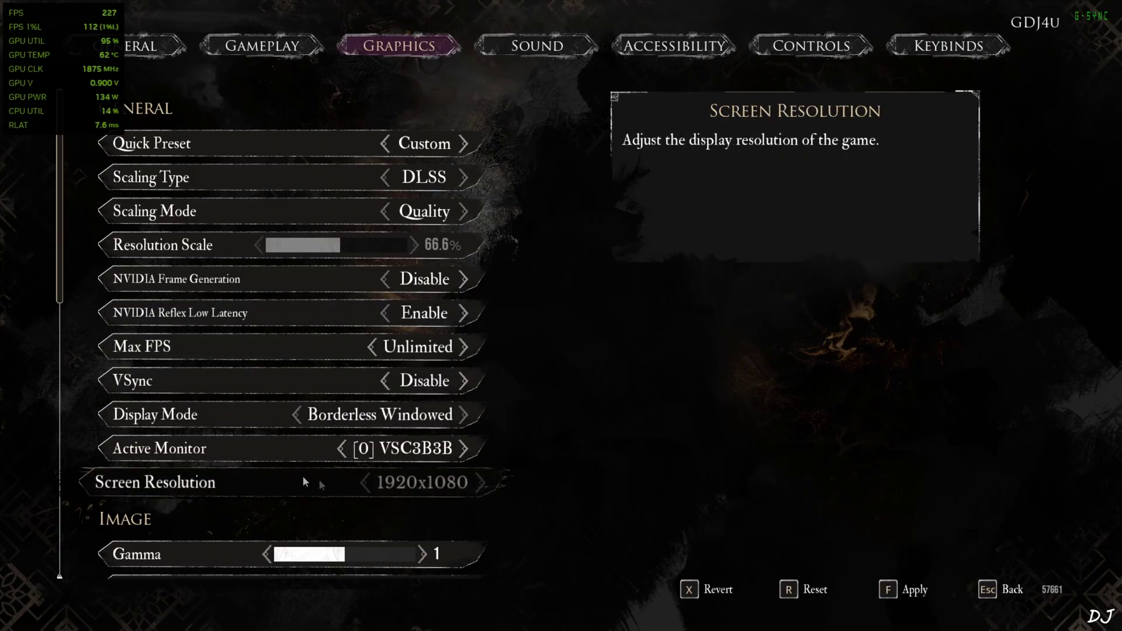
scroll(369, 467, down, 5)
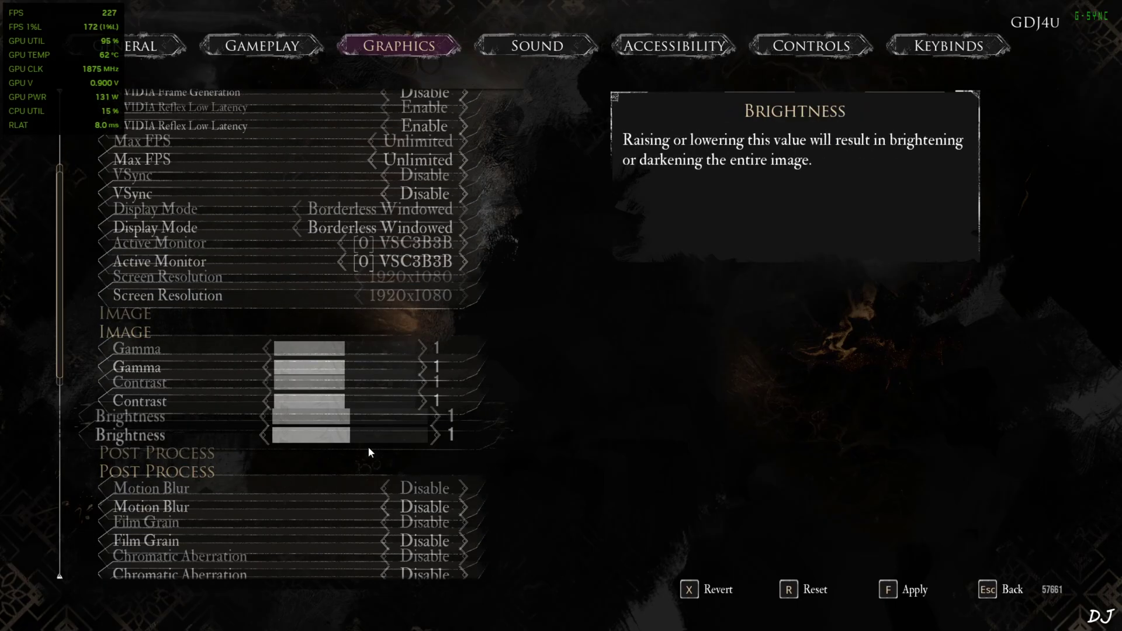
scroll(368, 446, down, 2)
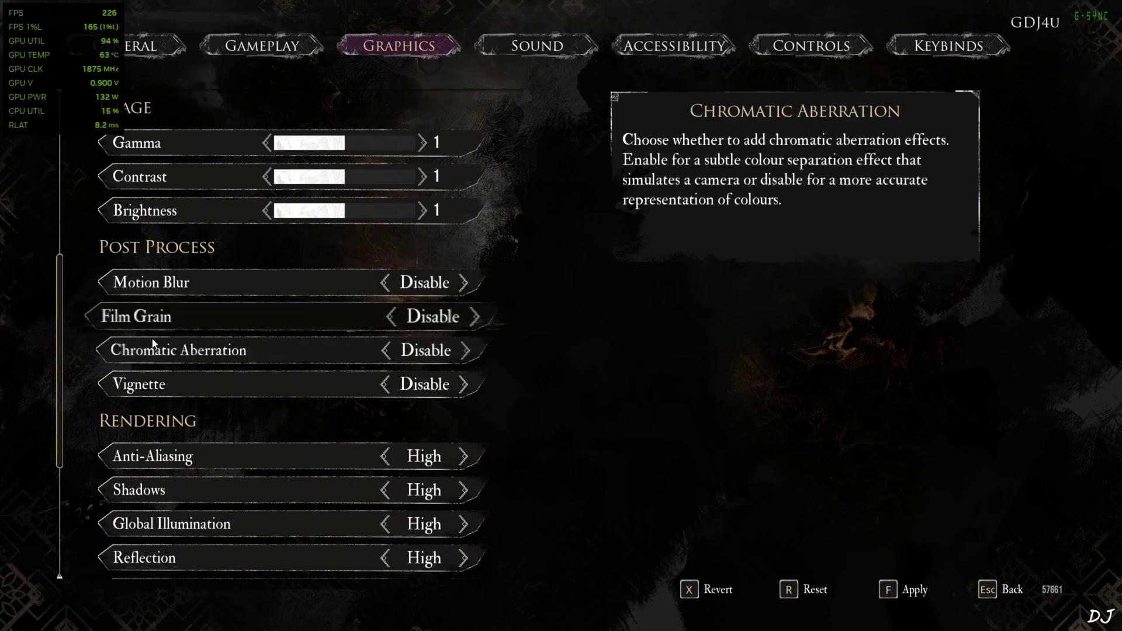
scroll(237, 380, down, 4)
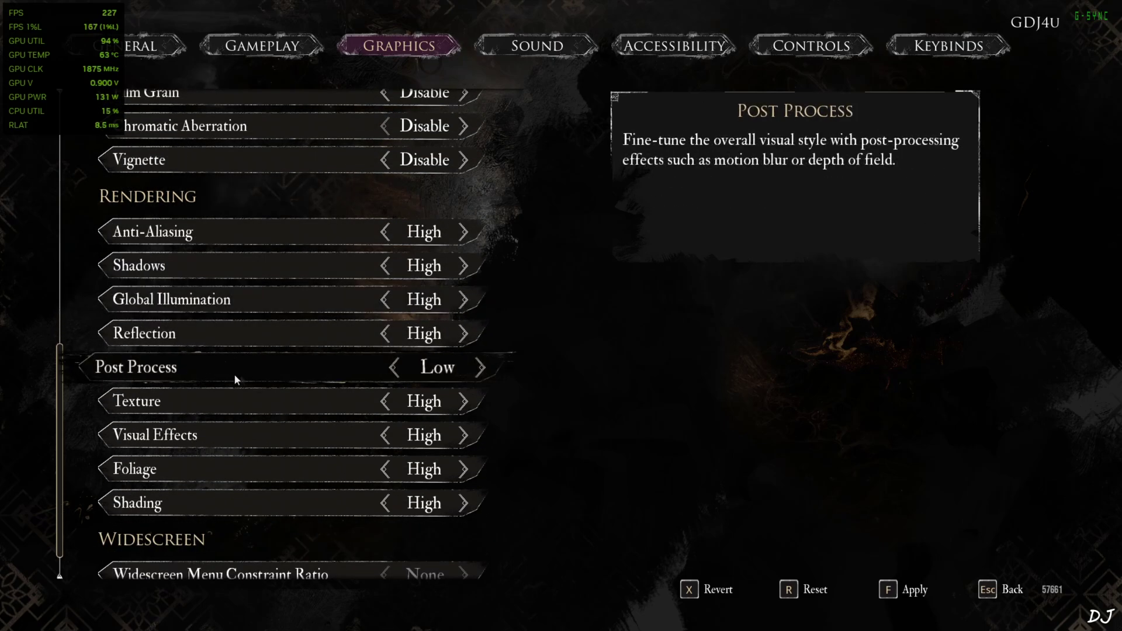
scroll(236, 379, down, 1)
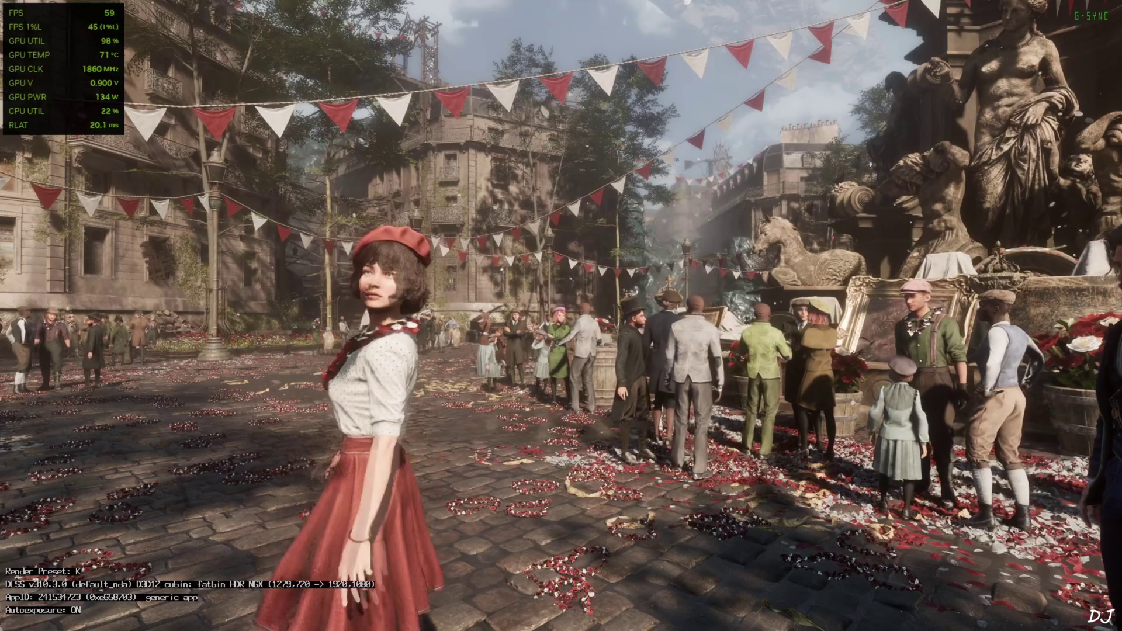
- Show the OptiScaler overlay, enable the sharpness override, set sharpness to 0.602 and close the overlay
key(Insert)
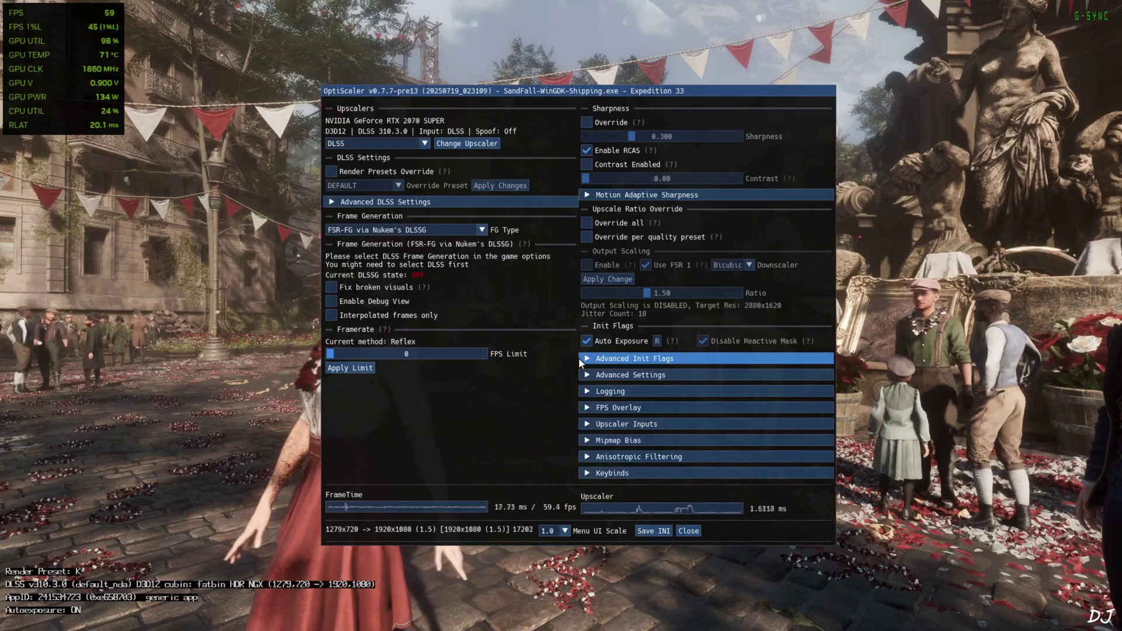
drag(531, 310, 423, 291)
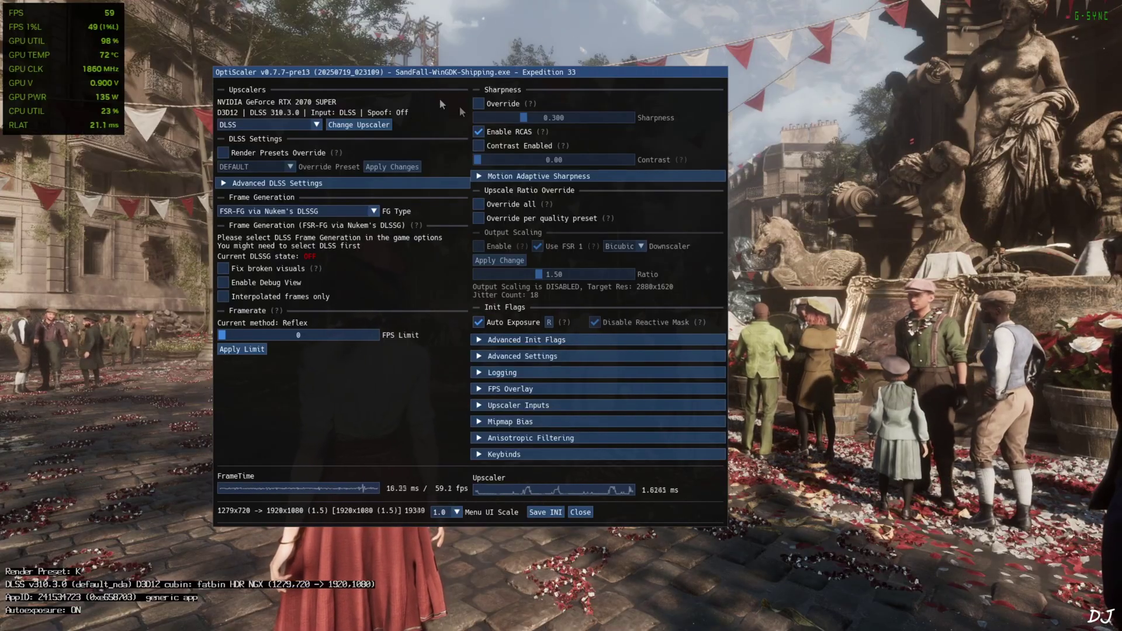
click(482, 105)
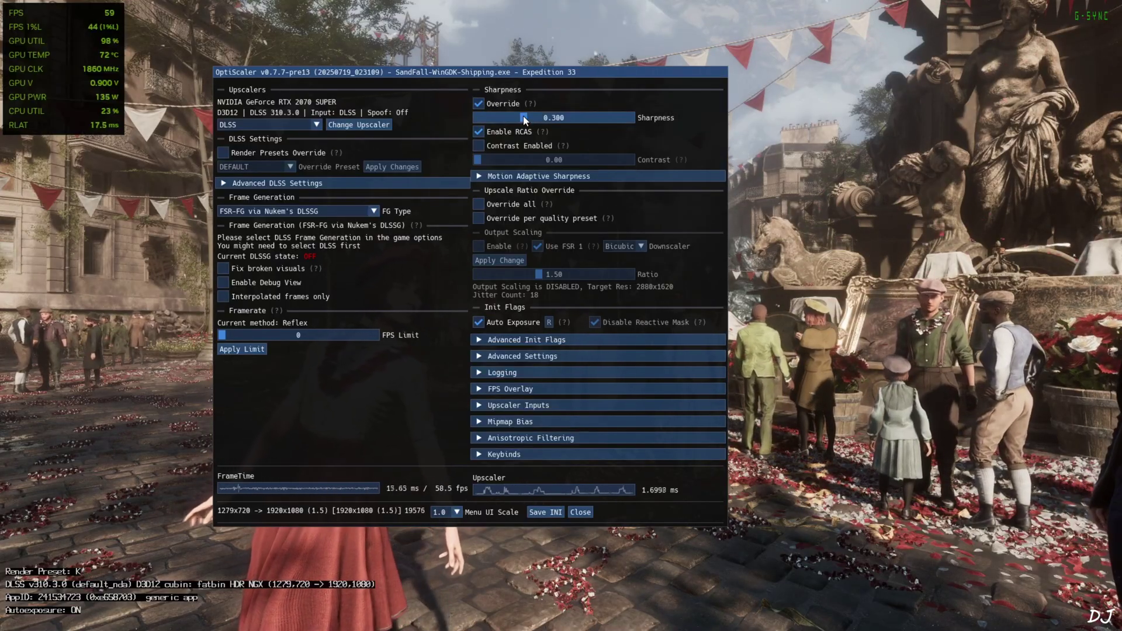
drag(524, 120, 569, 120)
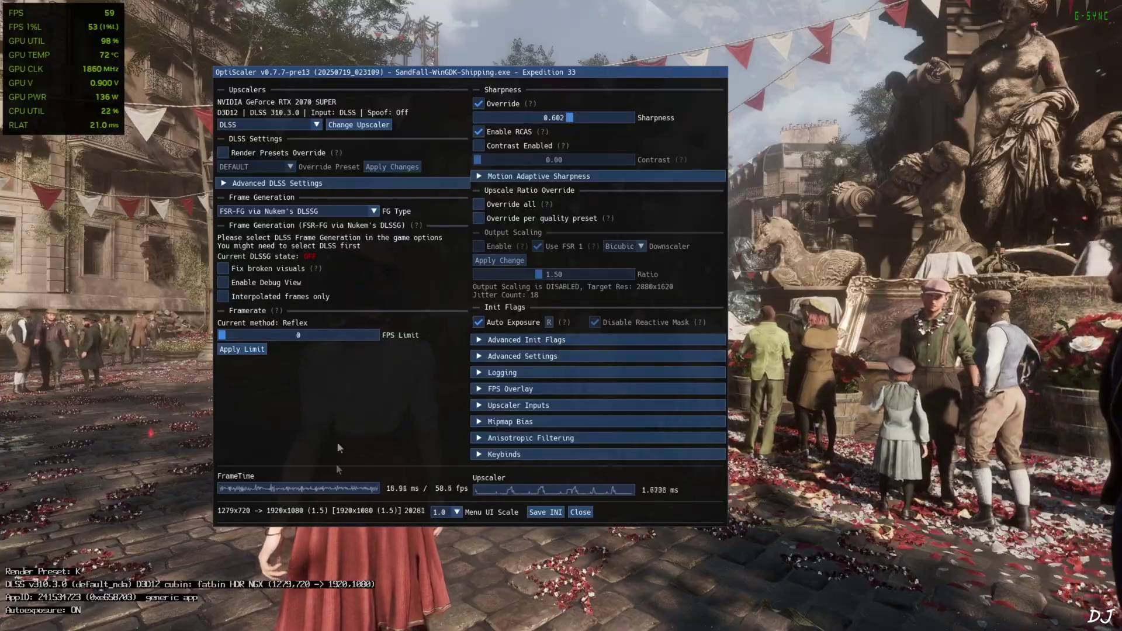
click(580, 513)
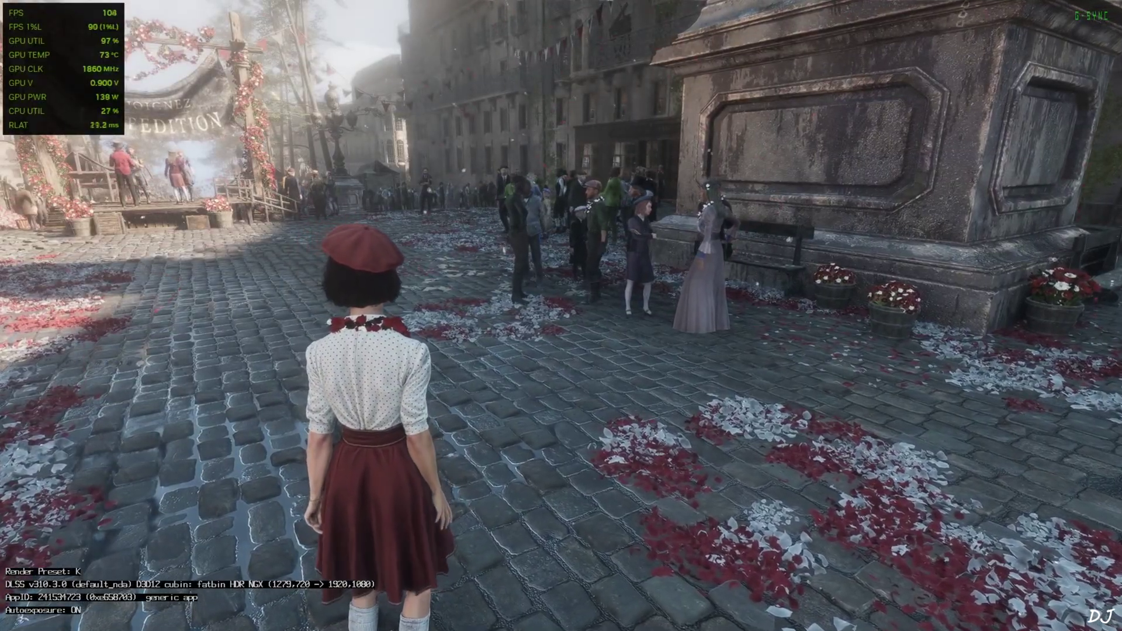
- Check frame generation in the OptiScaler overlay by switching its debug view on and off again, then close the overlay
key(Insert)
click(223, 264)
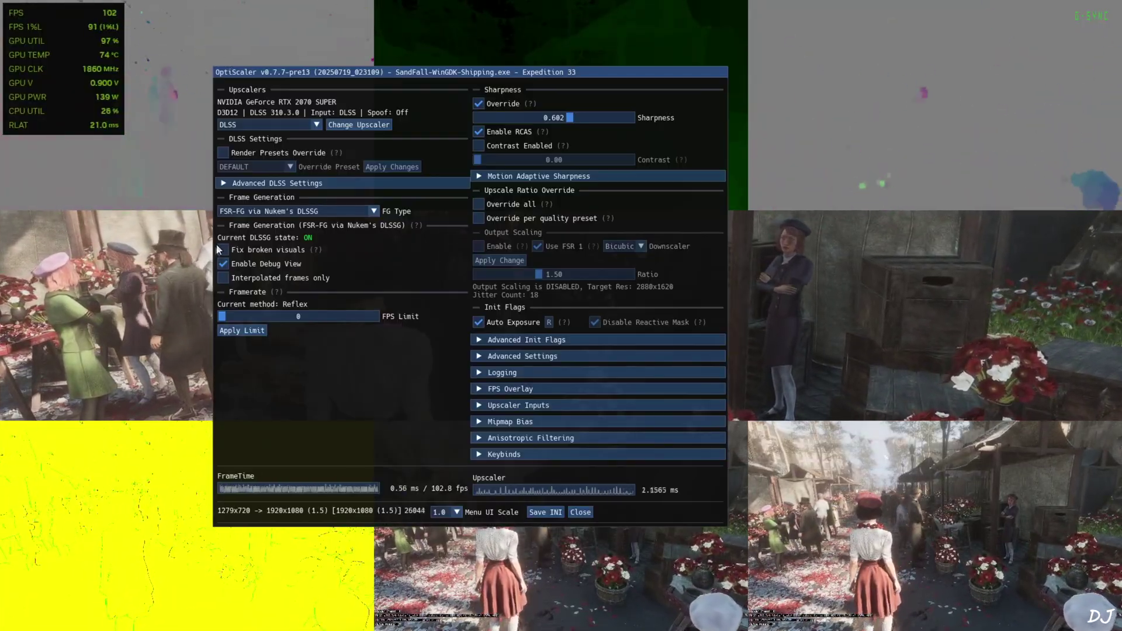
click(262, 266)
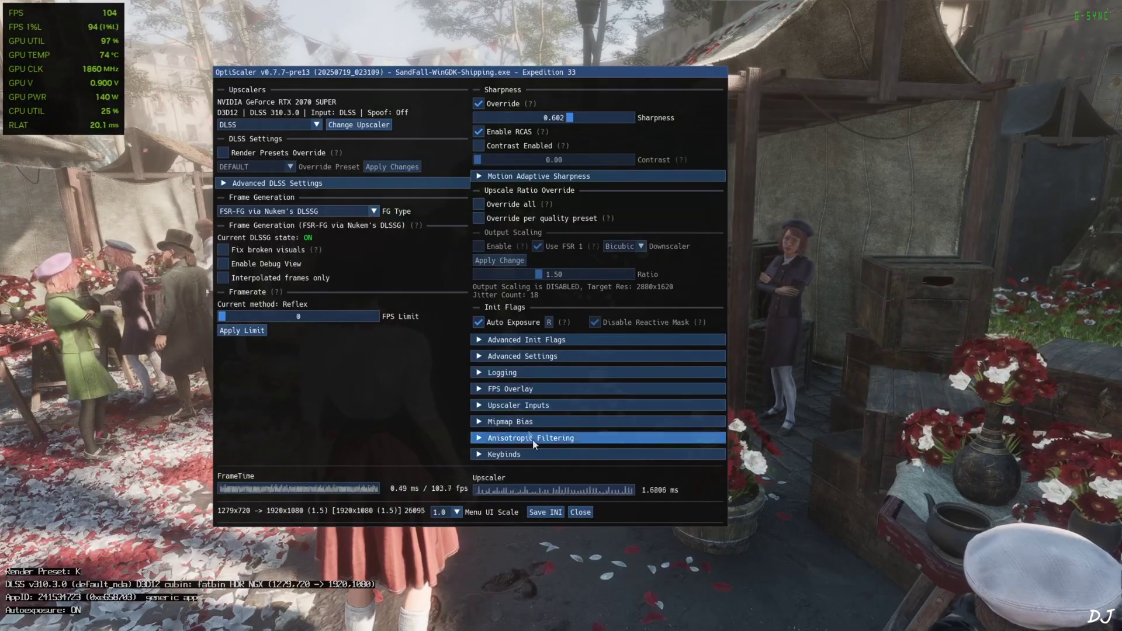
click(580, 513)
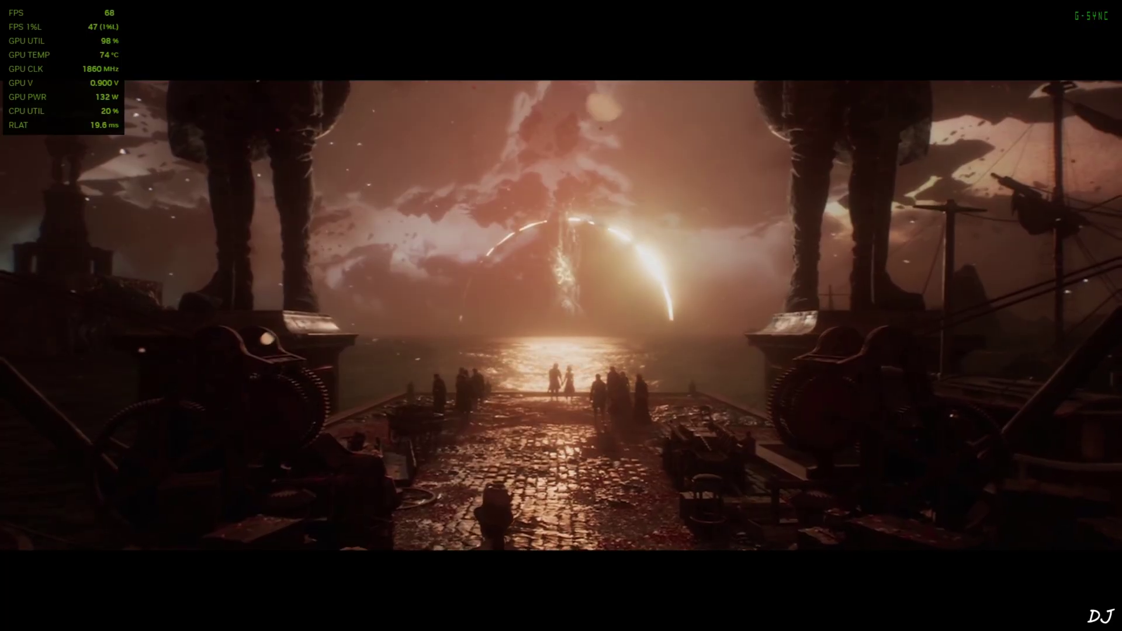
- Check the DLSSG state in the OptiScaler overlay during the cutscene, close the overlay and skip the cutscene
key(Insert)
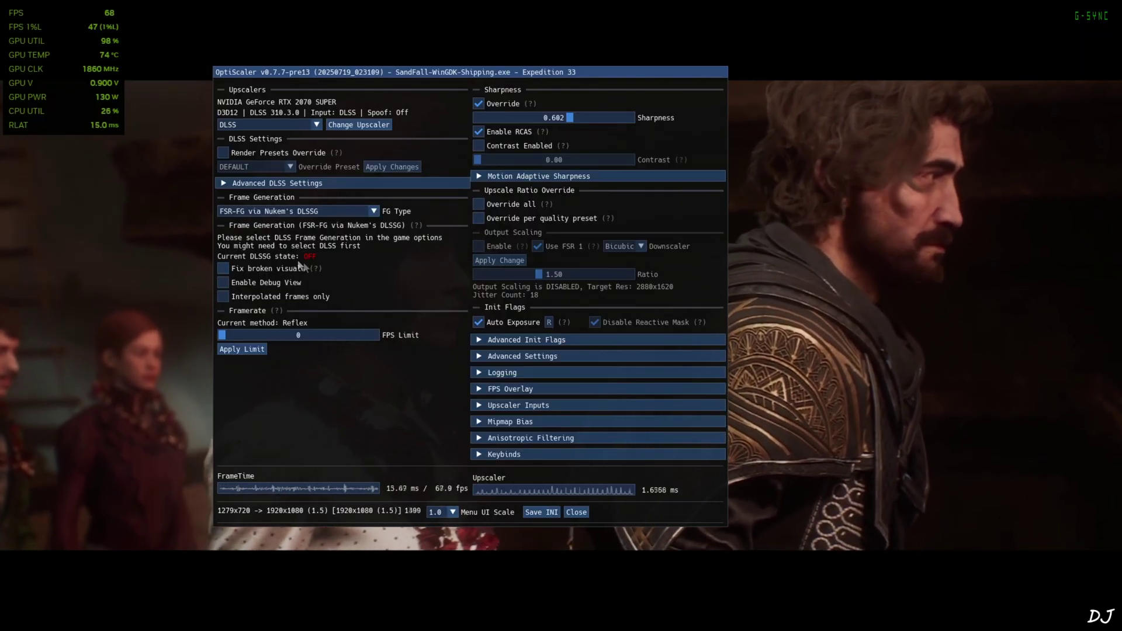
click(576, 512)
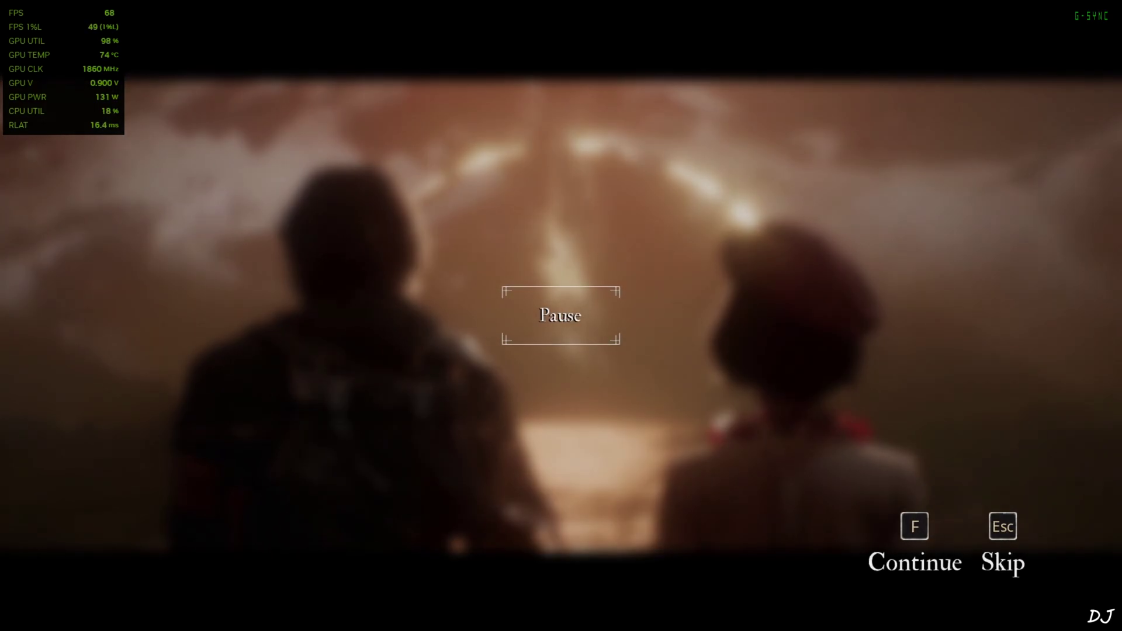
key(Escape)
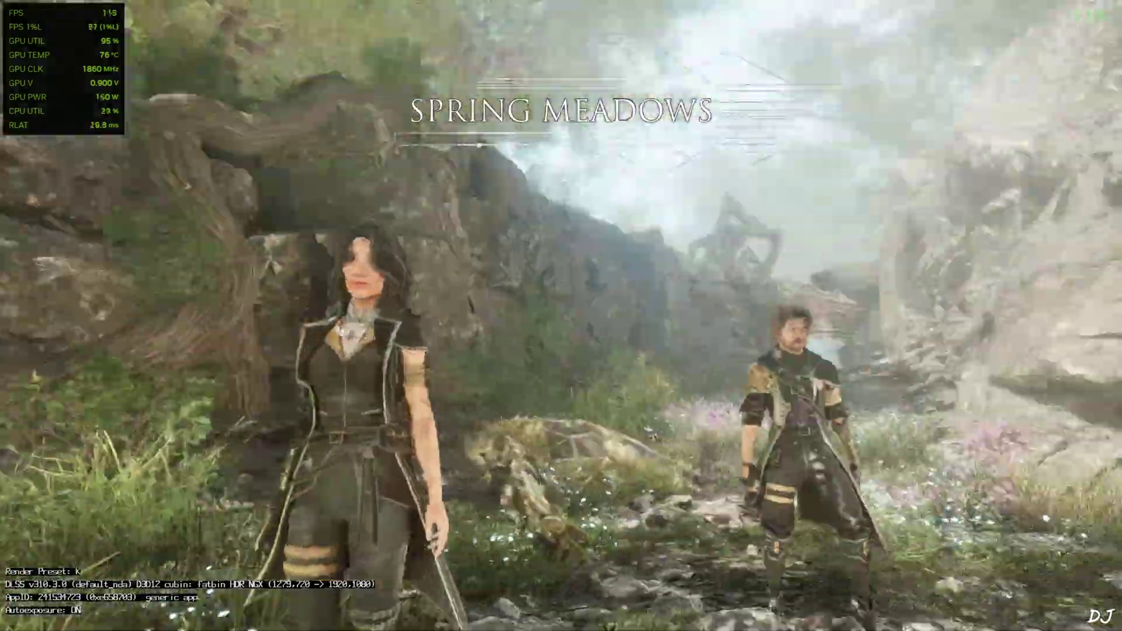
- Run through Spring Meadows and the rocky passage up to the Lancelier enemy to start a battle
key(w)
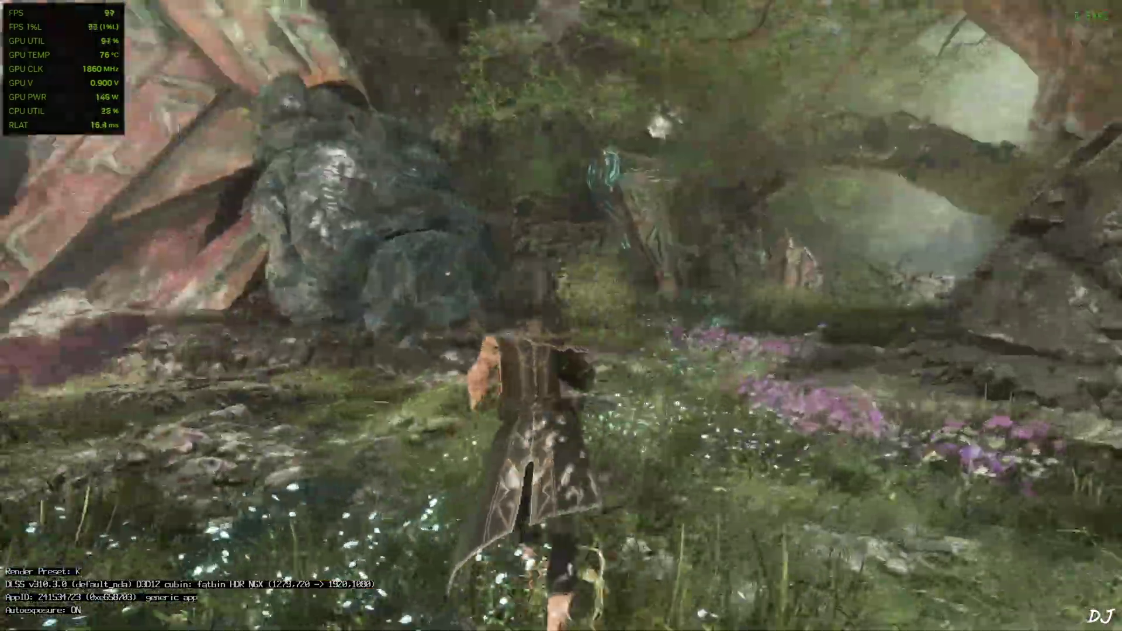
key(w)
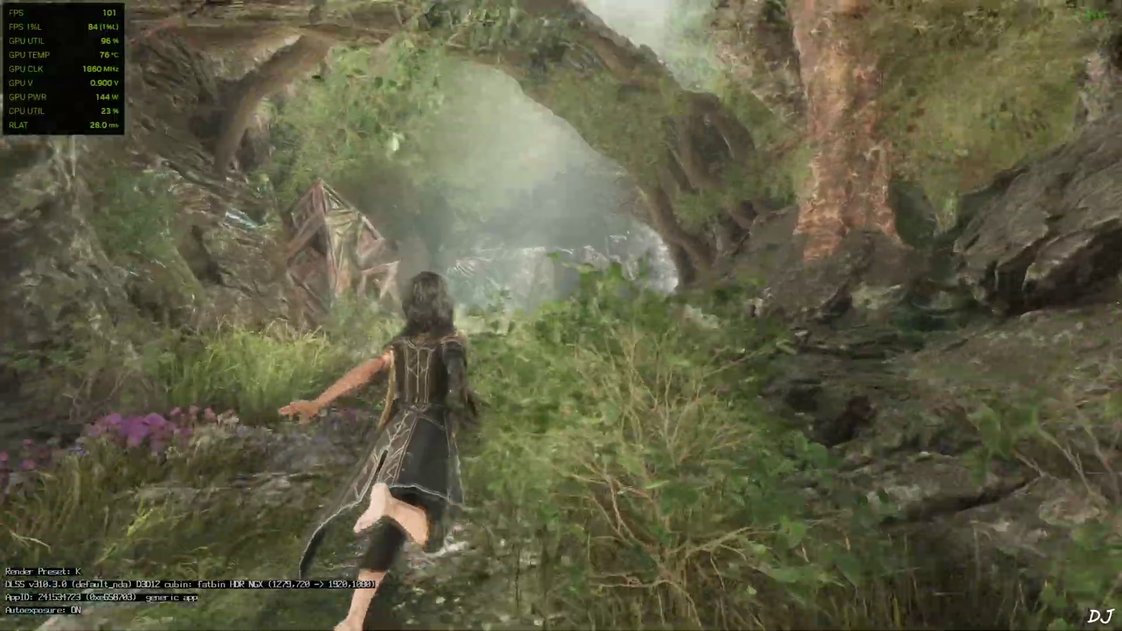
key(w)
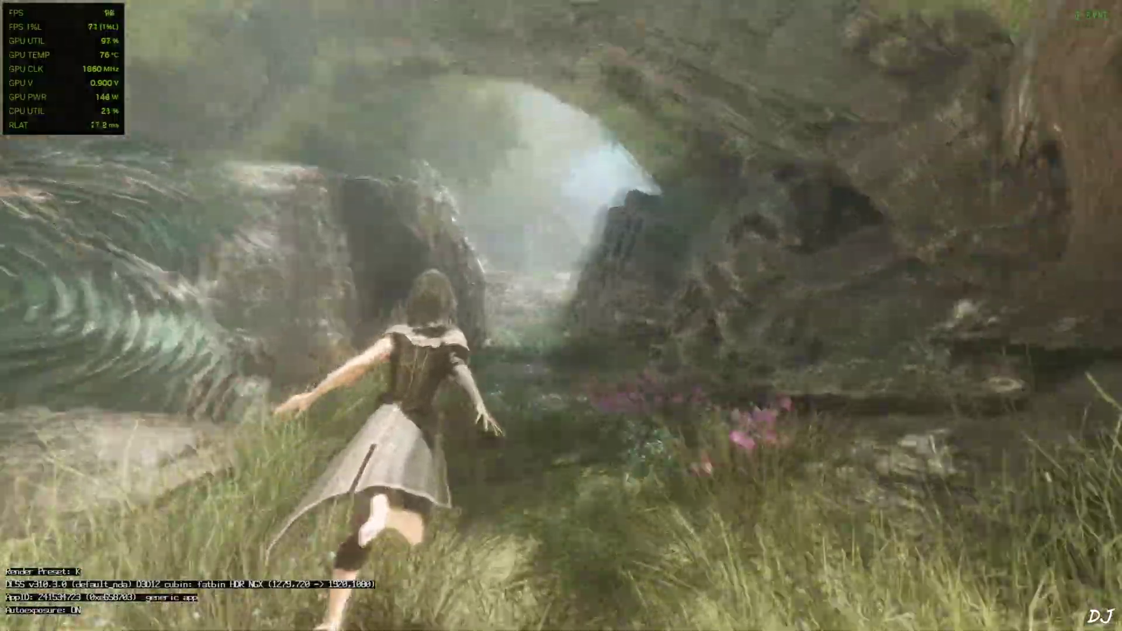
key(w)
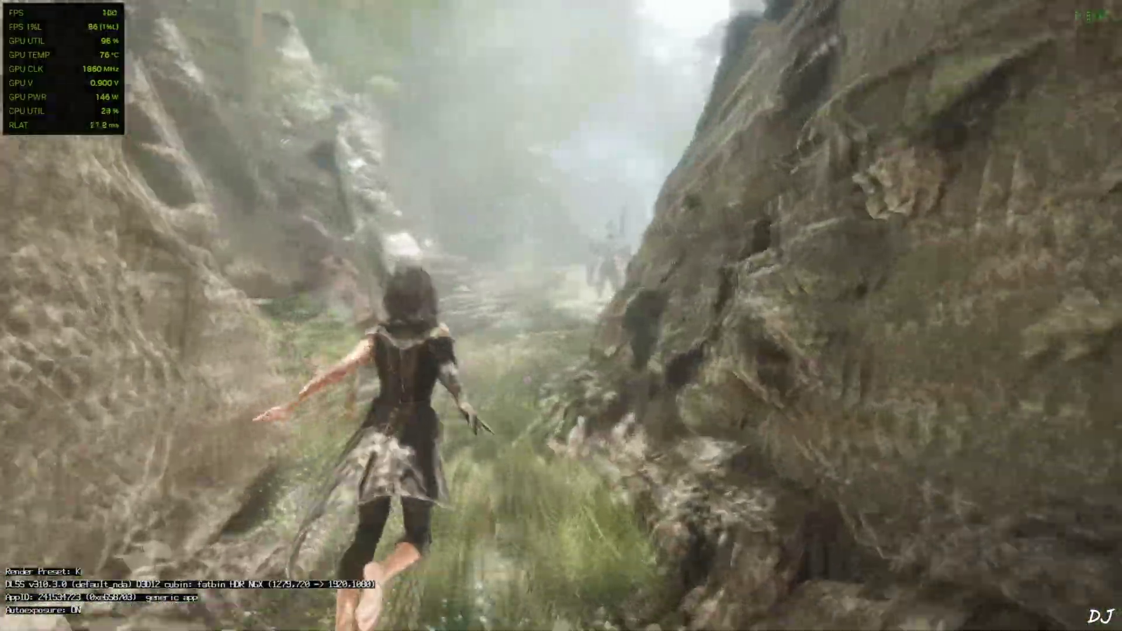
key(w)
key(space)
key(w)
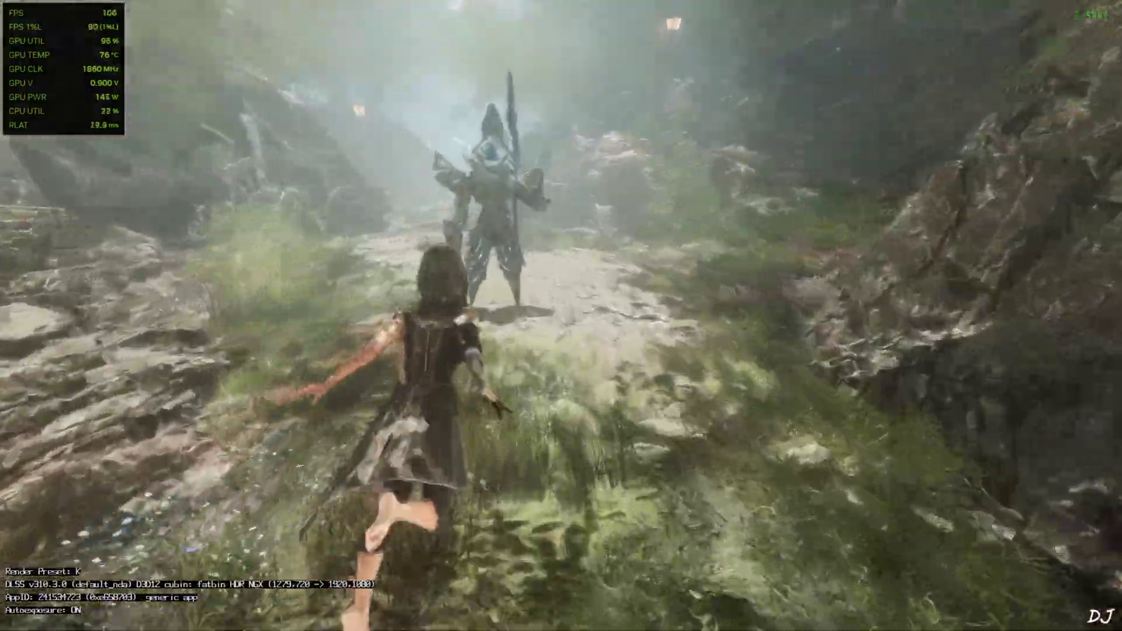
key(space)
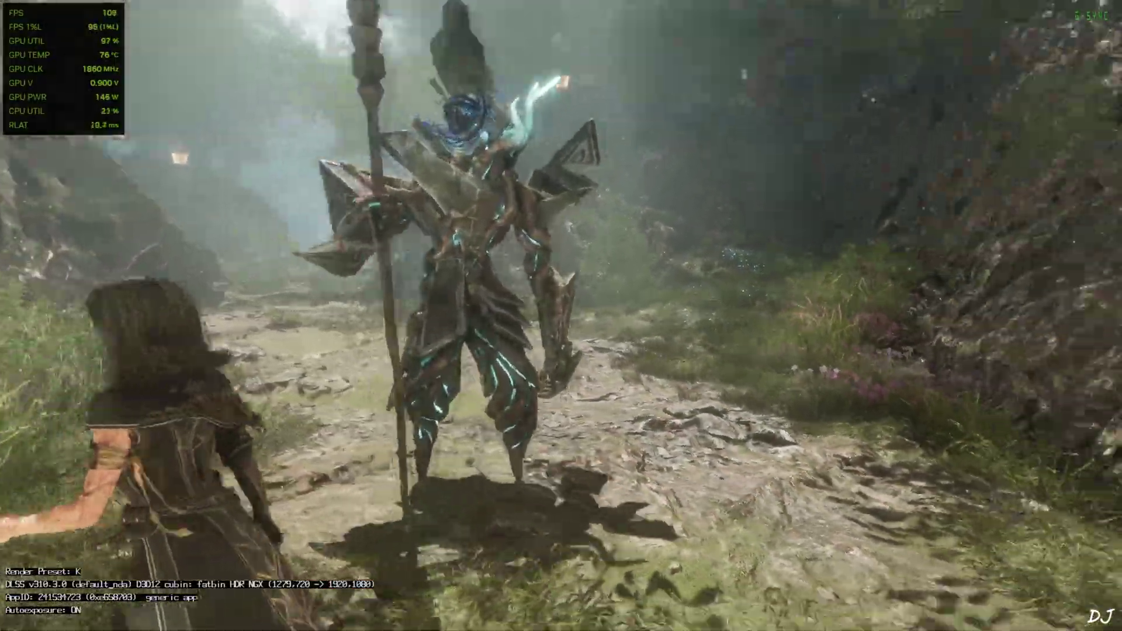
key(w)
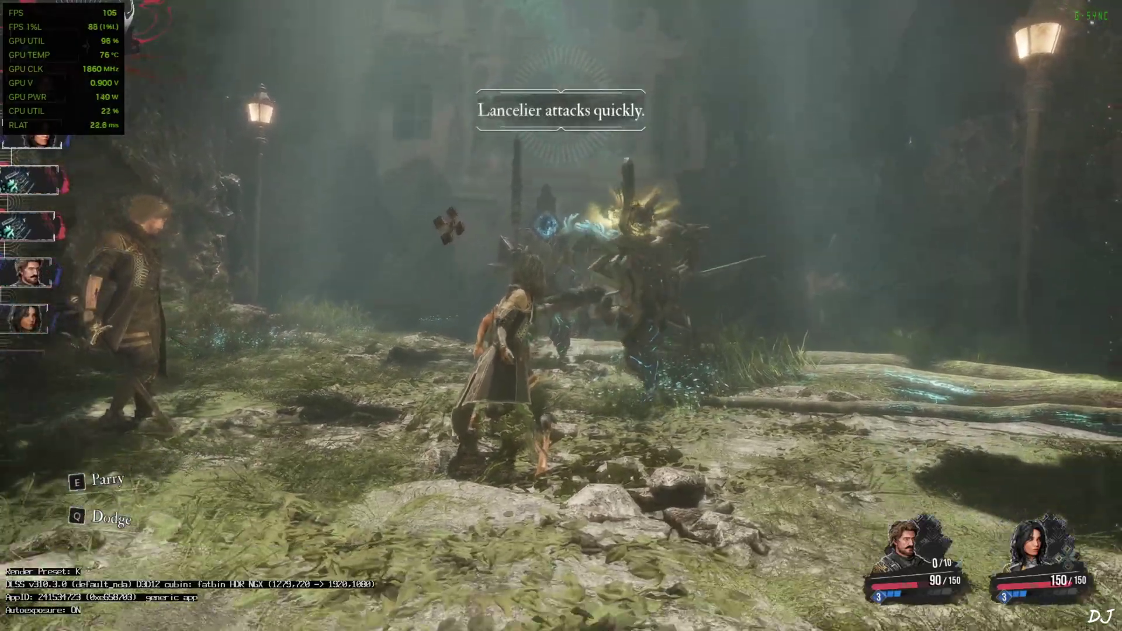
- Fight the two Lanceliers by parrying their quick attacks and using basic attacks with Gustave and Lune
key(e)
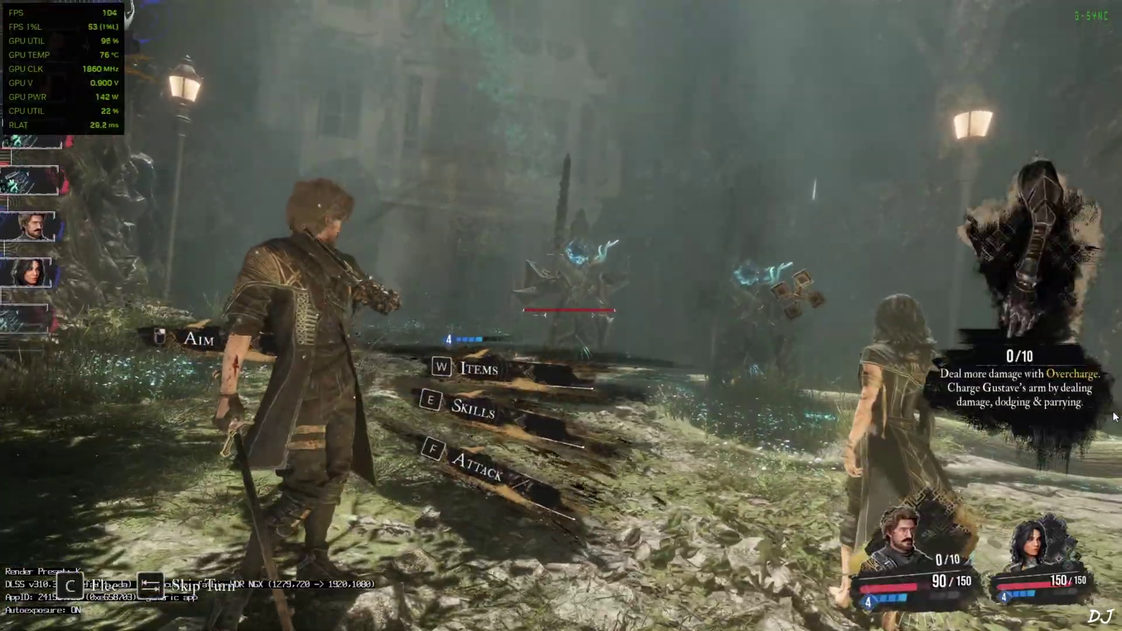
key(f)
key(f)
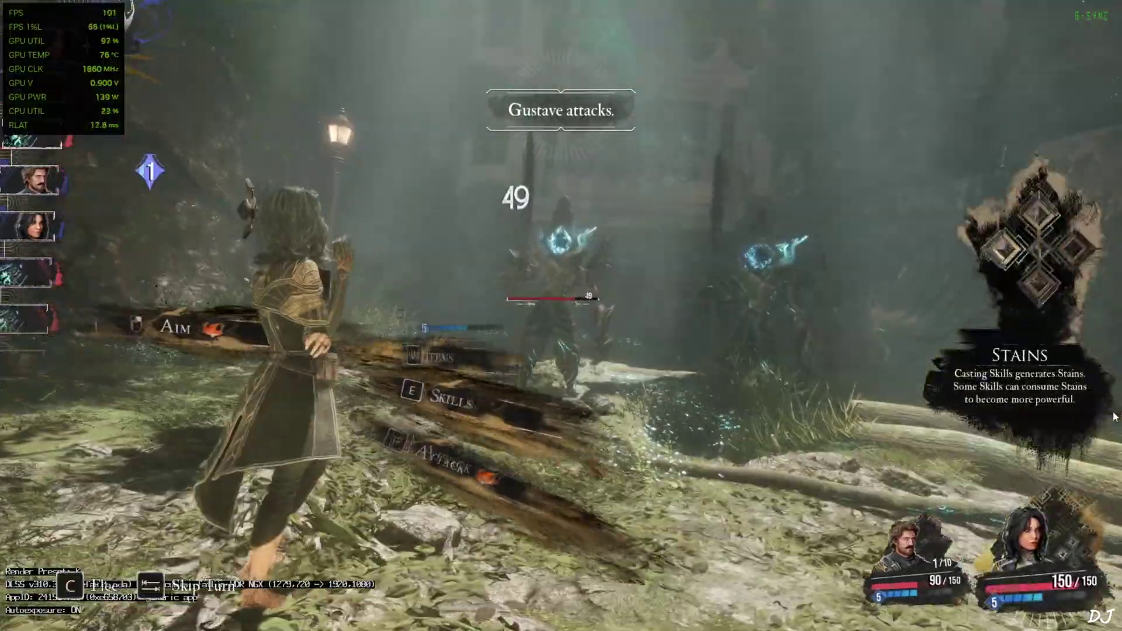
key(f)
key(f)
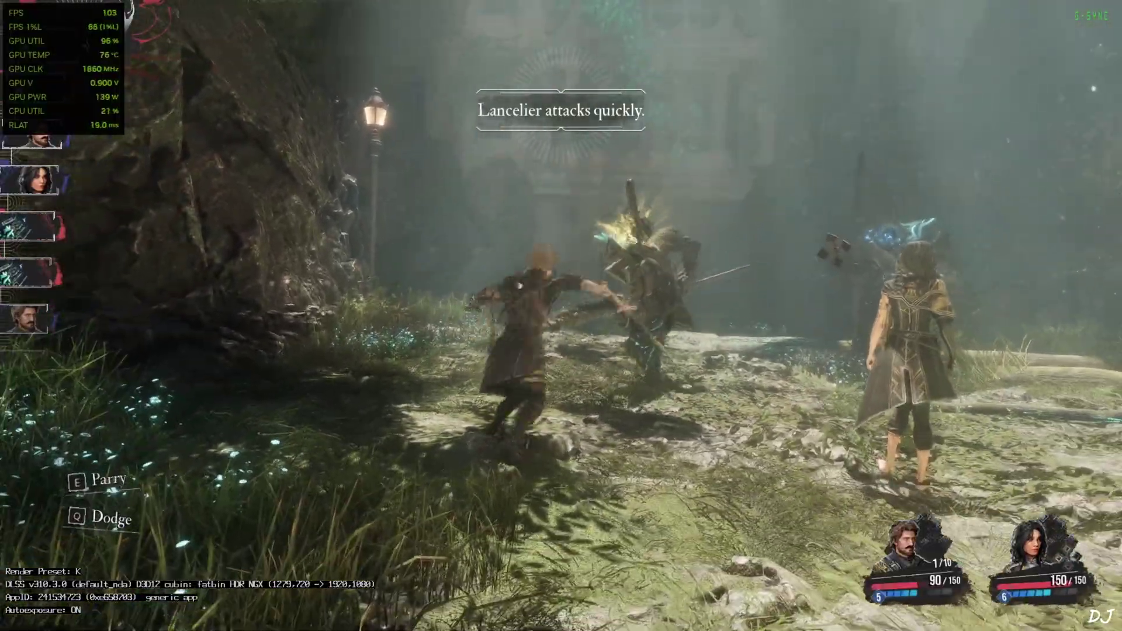
key(e)
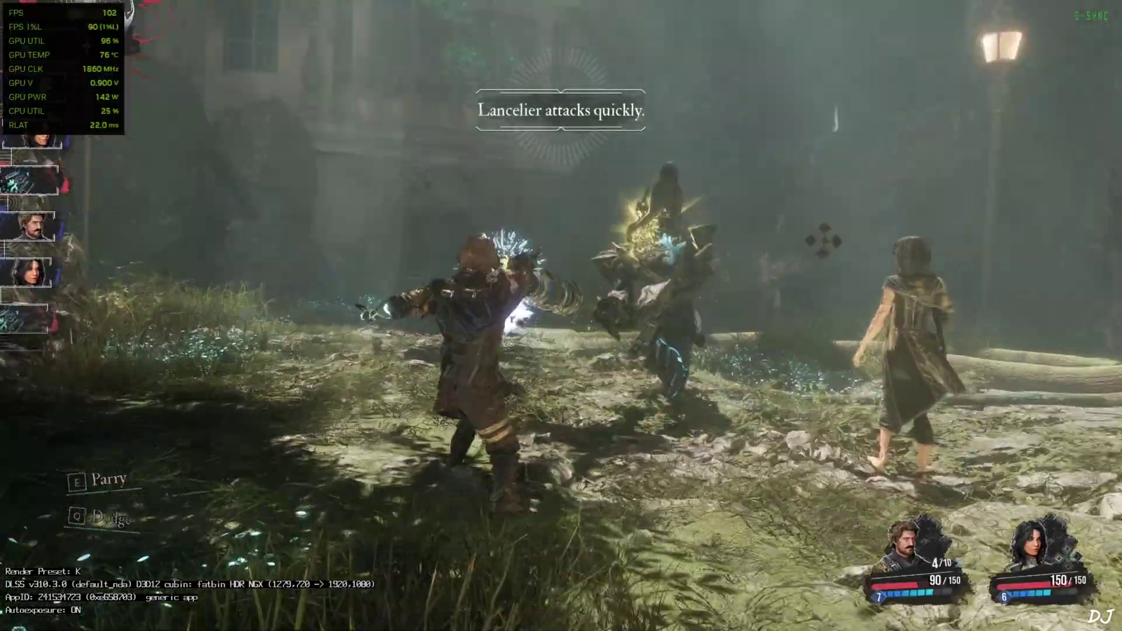
key(e)
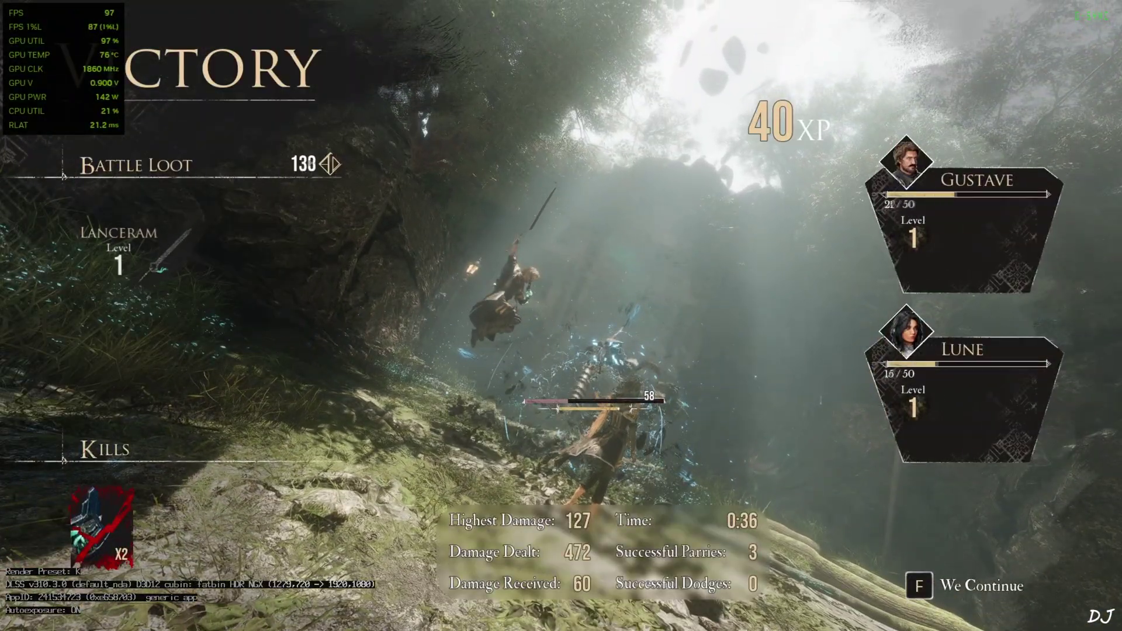
- Continue past the victory summary and run onward along the forest path
key(f)
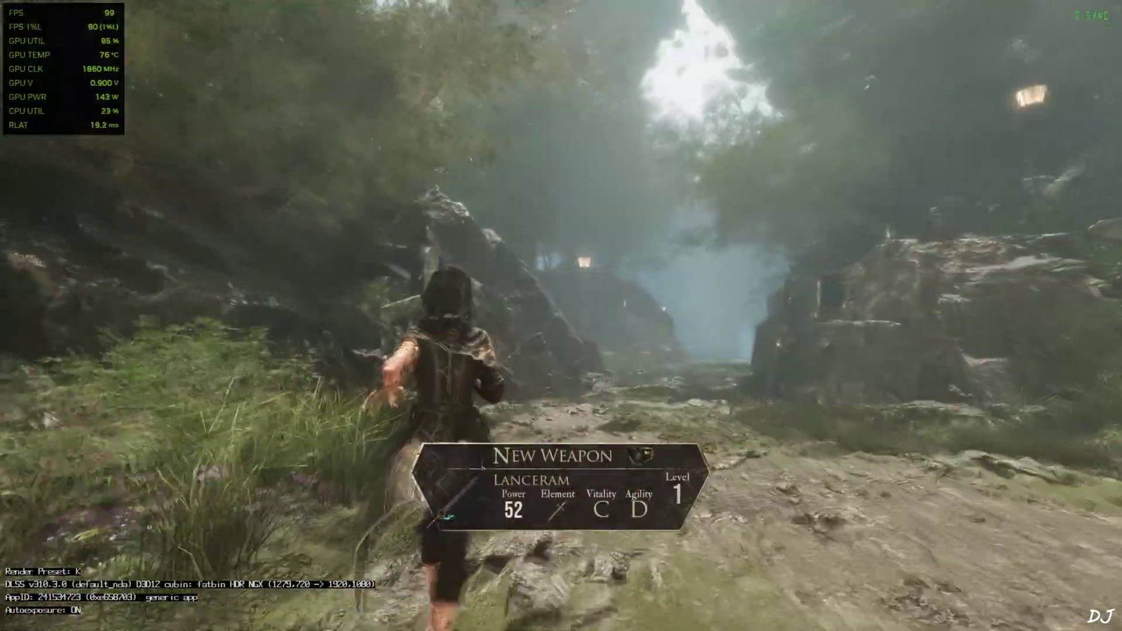
key(w)
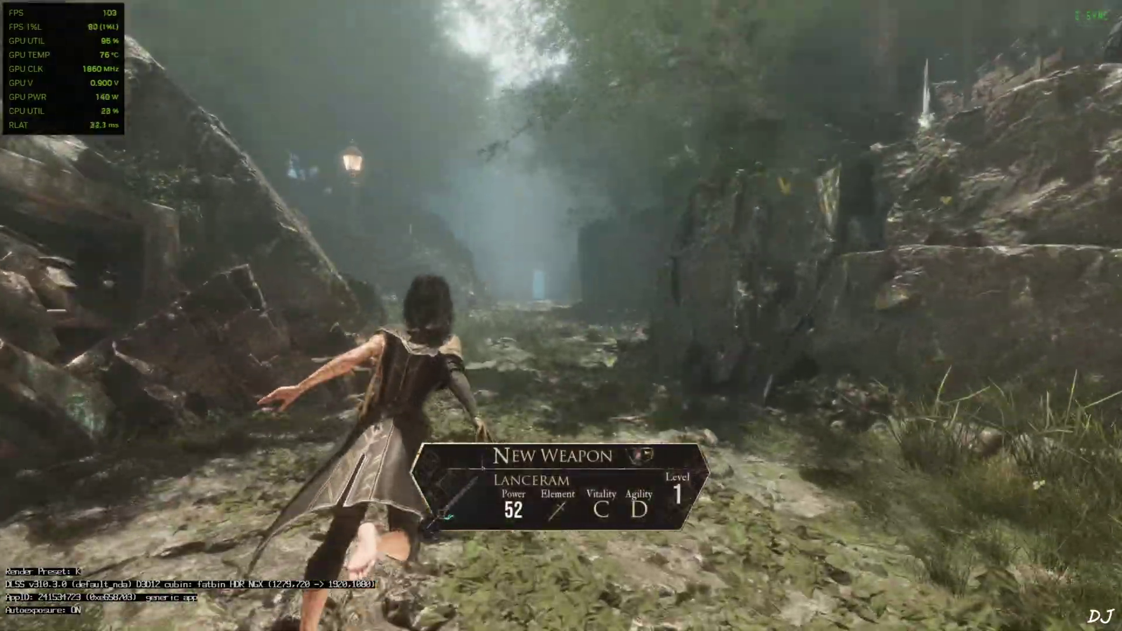
key(w)
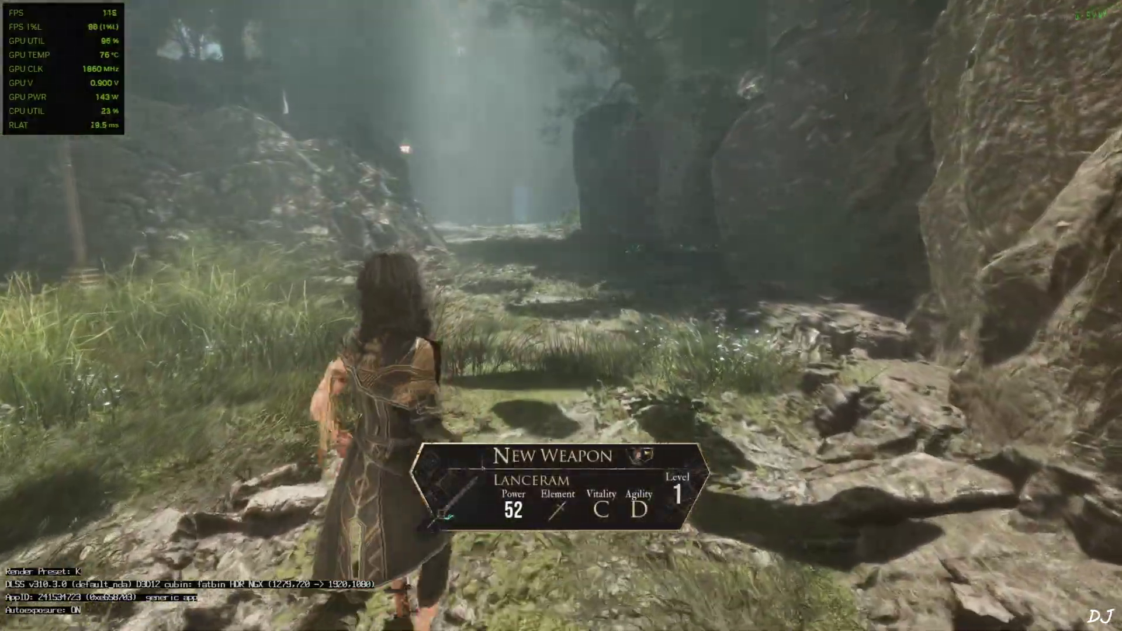